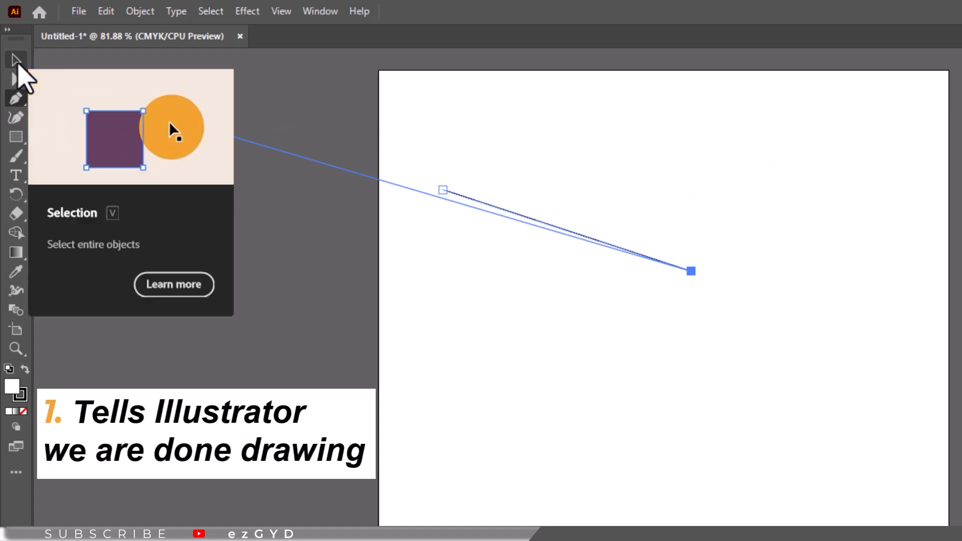
- End the pen drawing, deselect the line, and reselect it with its Properties options available
left_click(19, 66)
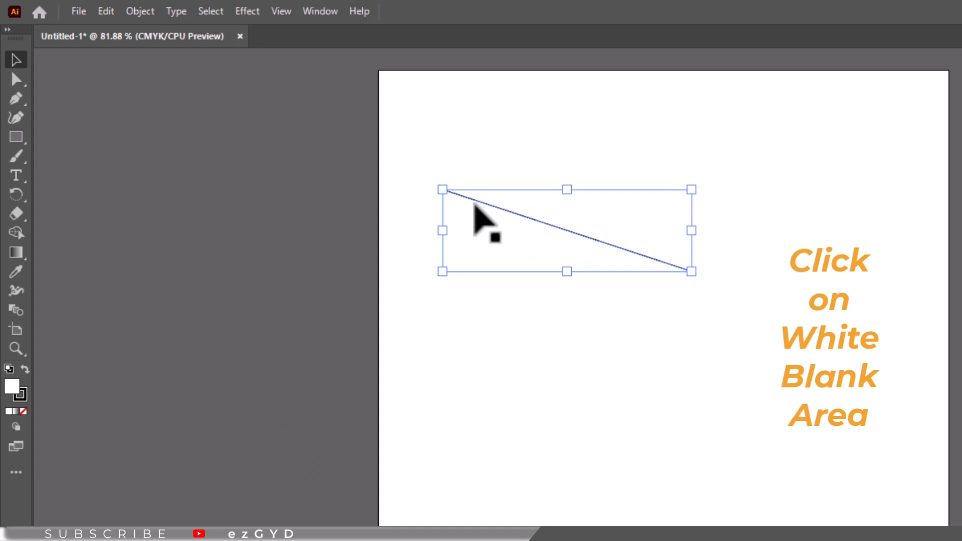
left_click(750, 141)
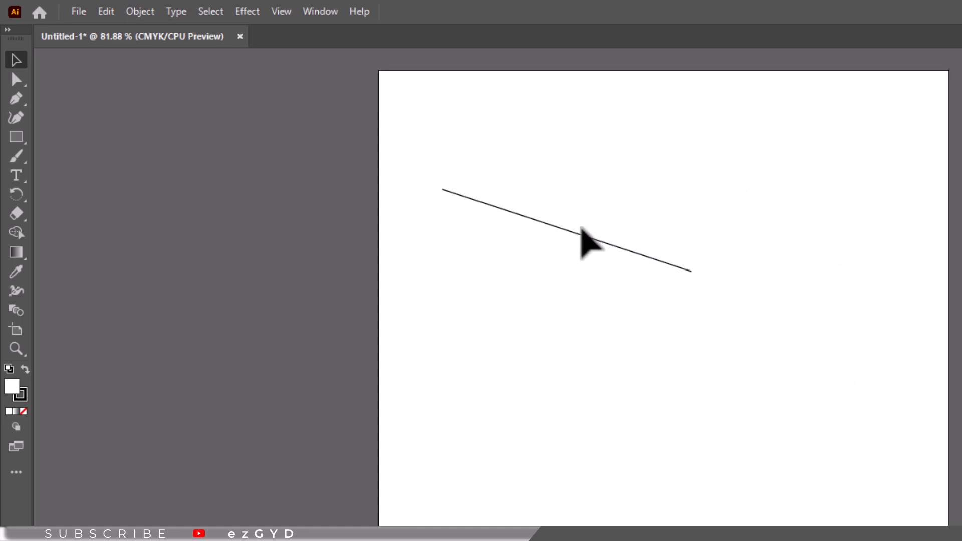
left_click(572, 233)
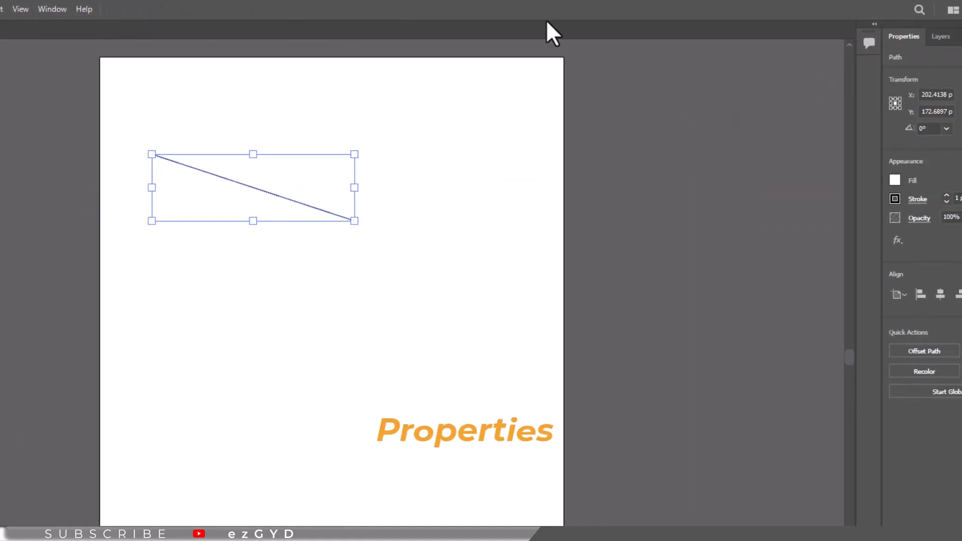
left_click(43, 8)
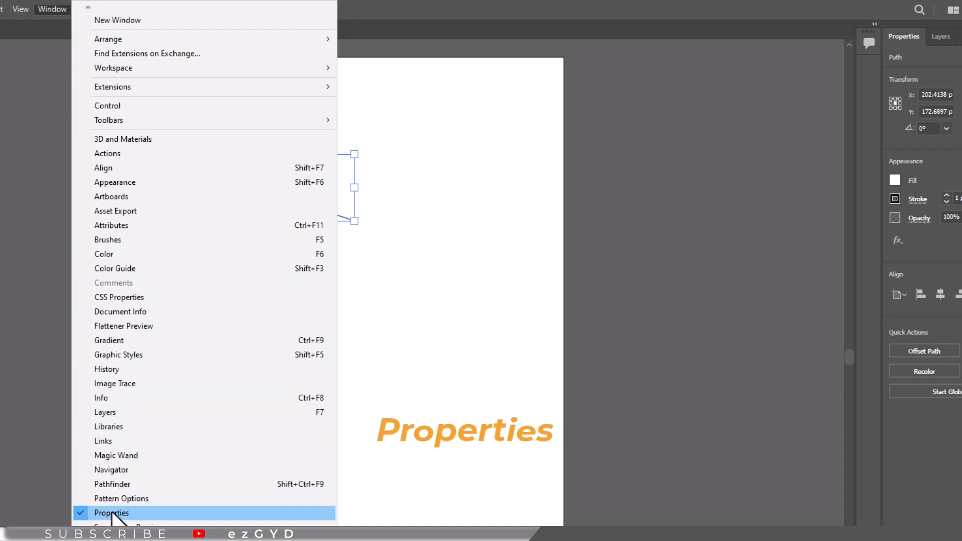
left_click(923, 161)
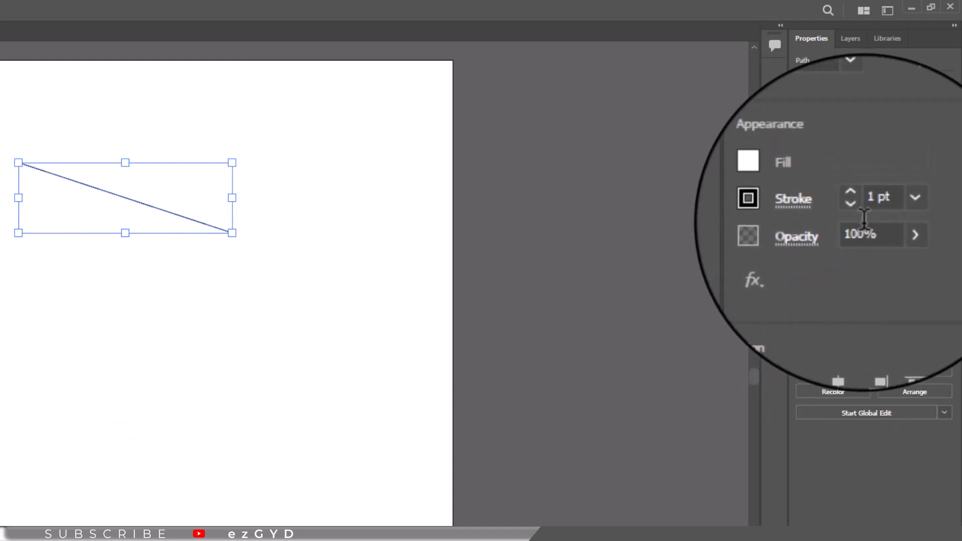
- Try stroke weights of 6 pt and 8 pt on the selected line
left_click(891, 209)
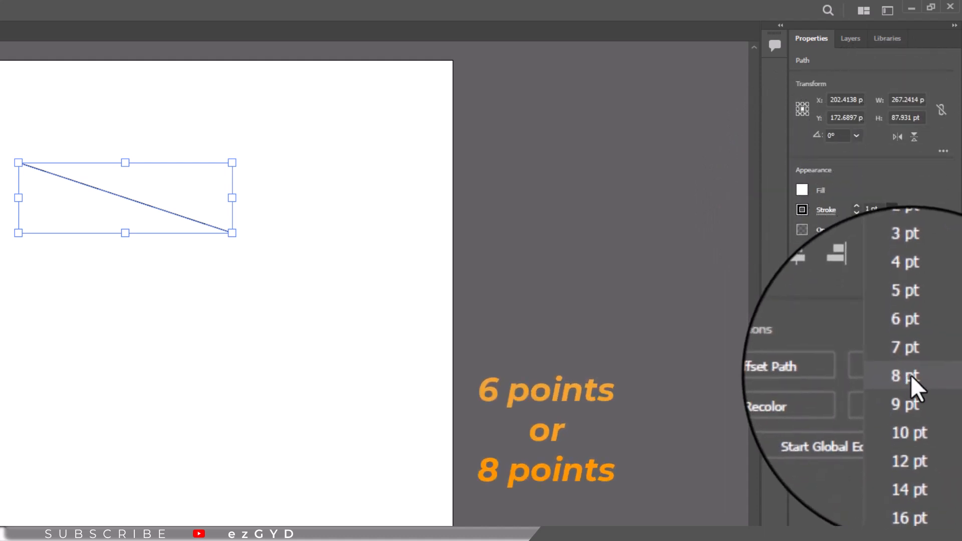
left_click(911, 343)
left_click(895, 215)
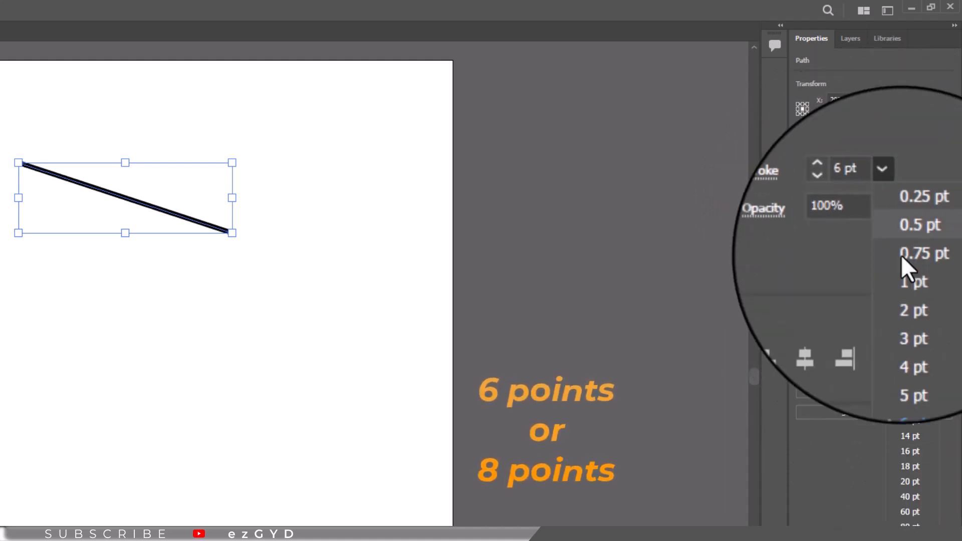
left_click(915, 375)
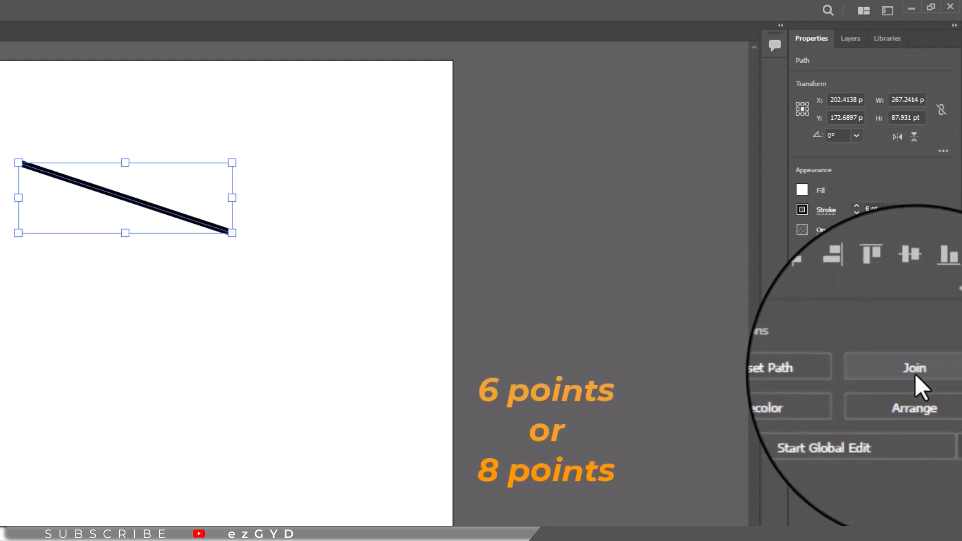
- Set the line's stroke weight to 72 pt
left_click(892, 210)
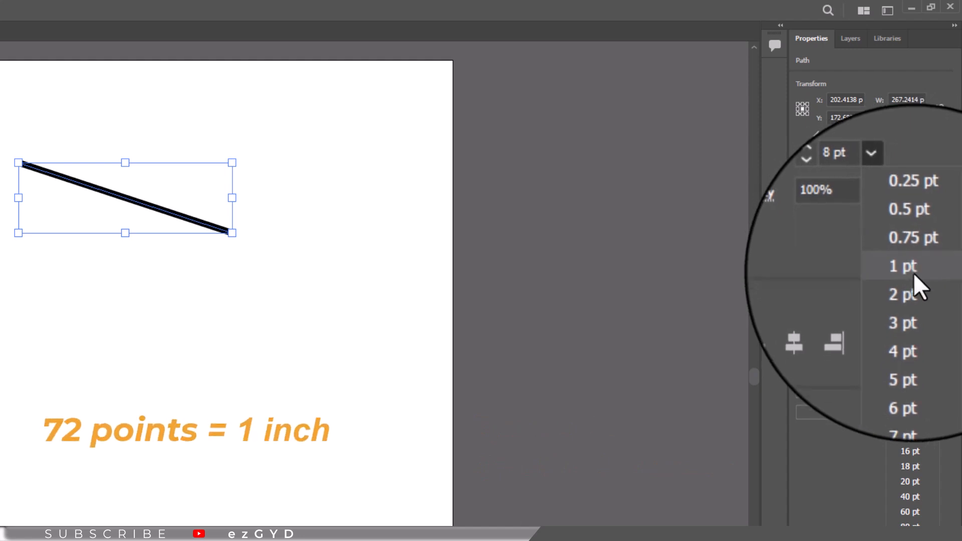
left_click(882, 207)
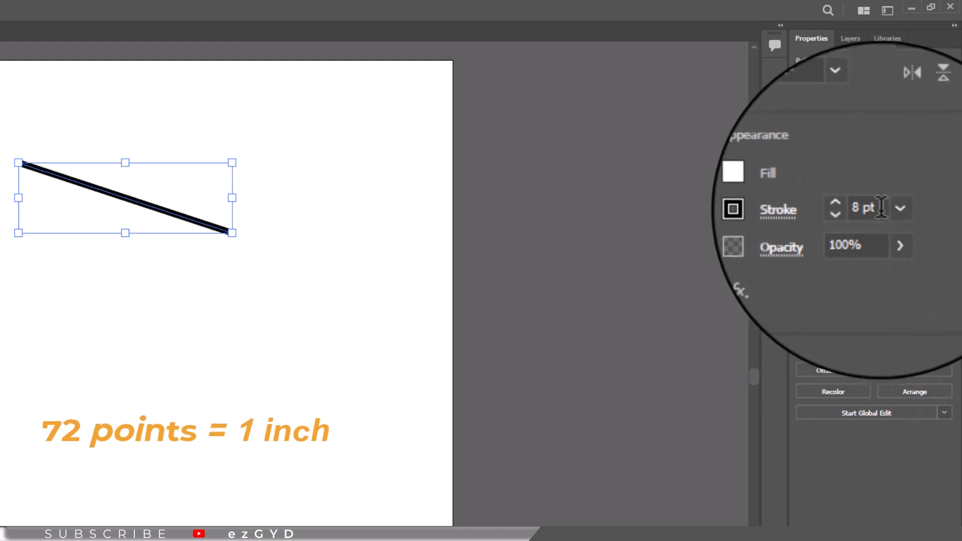
left_click(882, 207)
type("72")
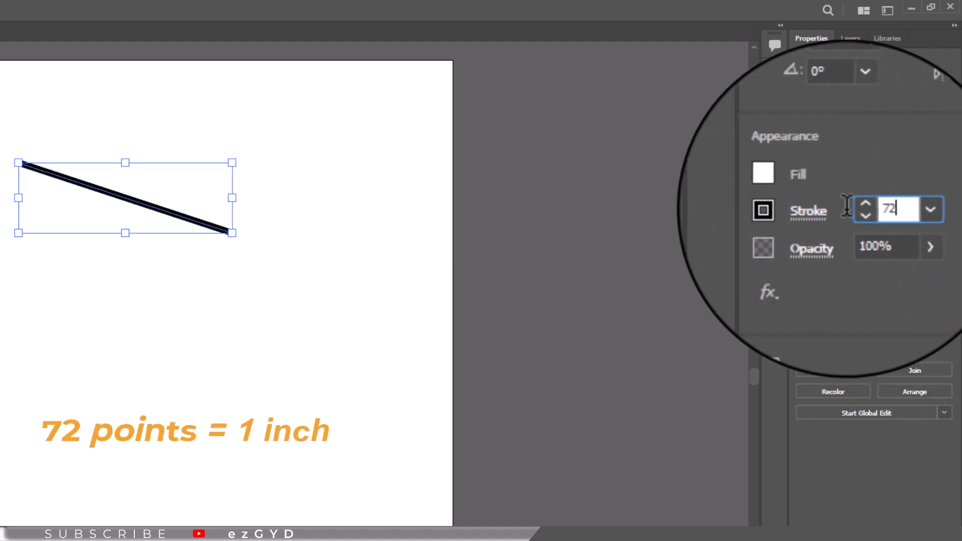
key("Return")
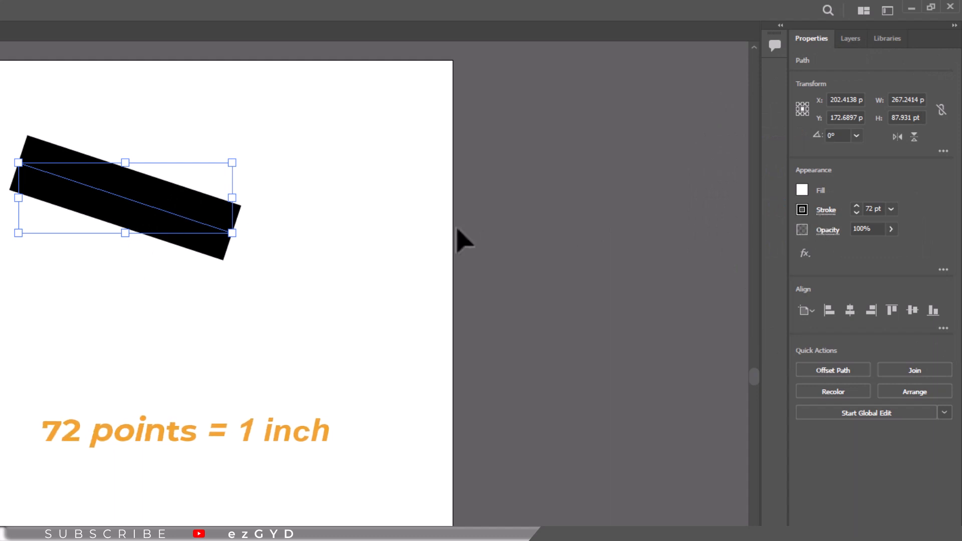
- Recolor the line's stroke using swatches, trying blue, teal and red-orange before settling on light orange
left_click(801, 211)
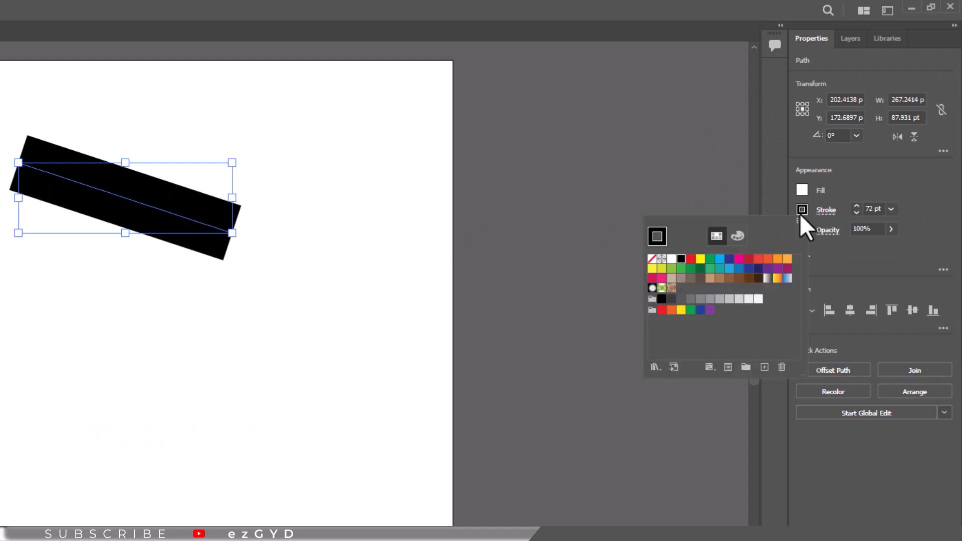
left_click(730, 270)
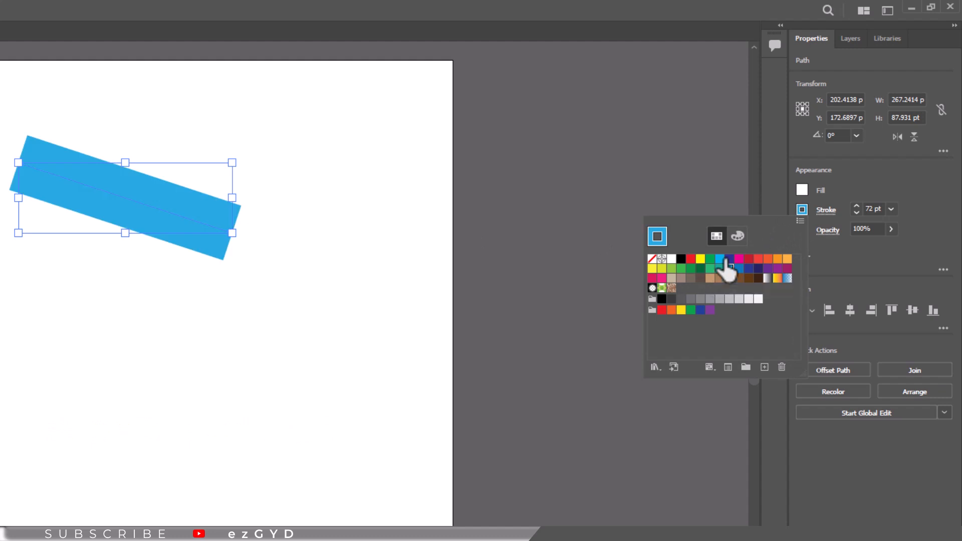
left_click(739, 268)
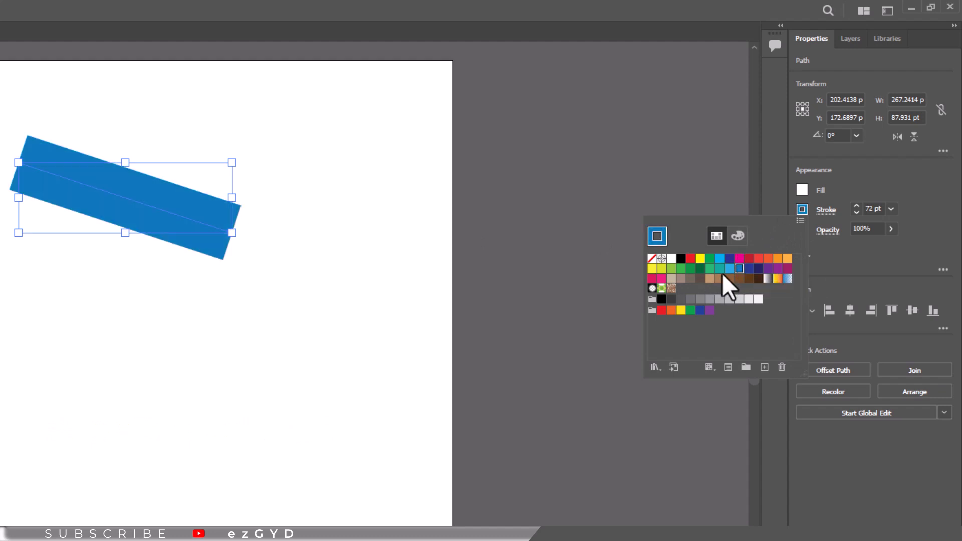
left_click(720, 269)
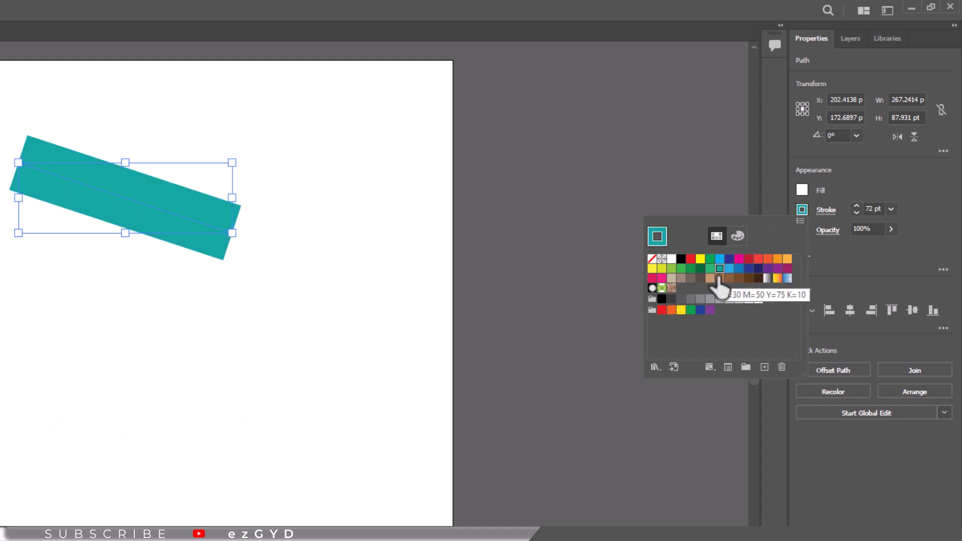
left_click(768, 259)
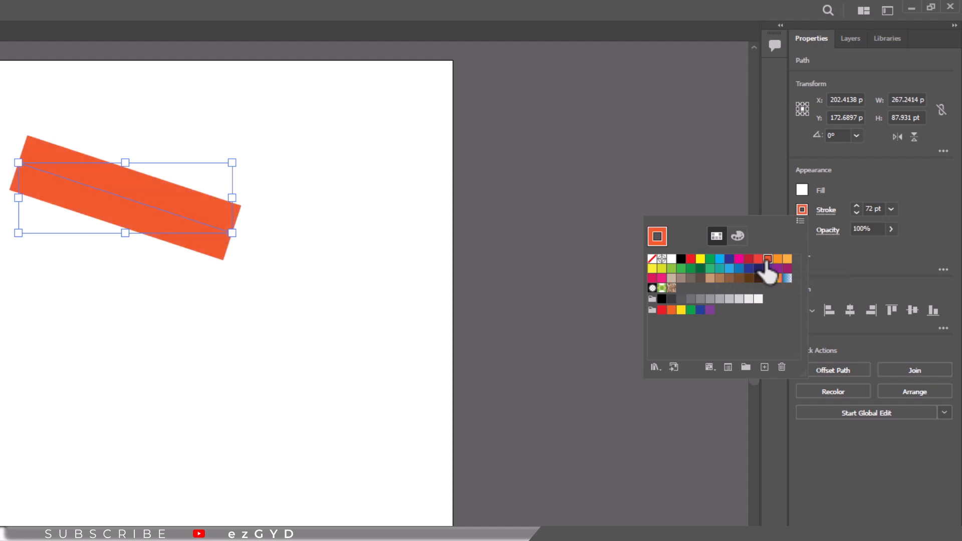
left_click(729, 269)
left_click(787, 260)
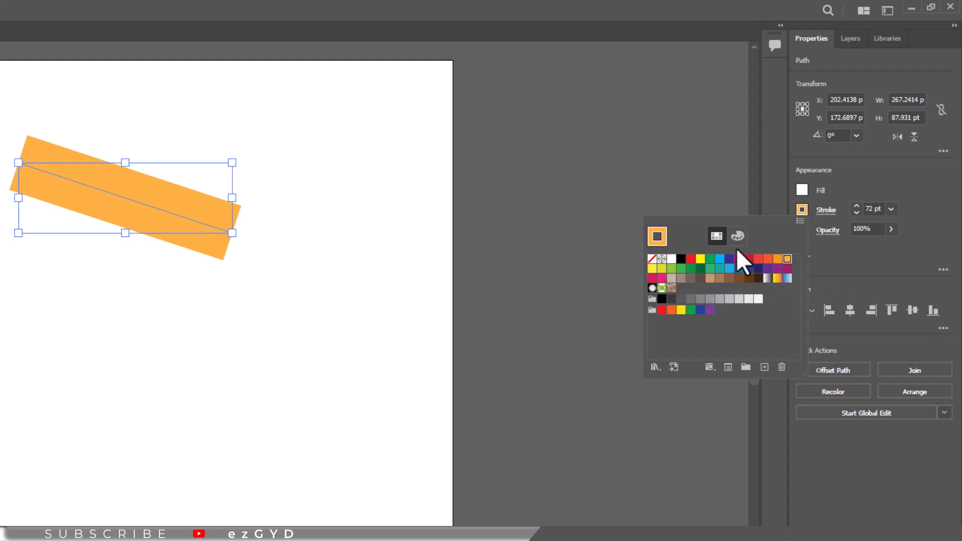
- Mix the stroke color to C 4, M 83, Y 85, K 0, keeping the CMYK color model
left_click(740, 245)
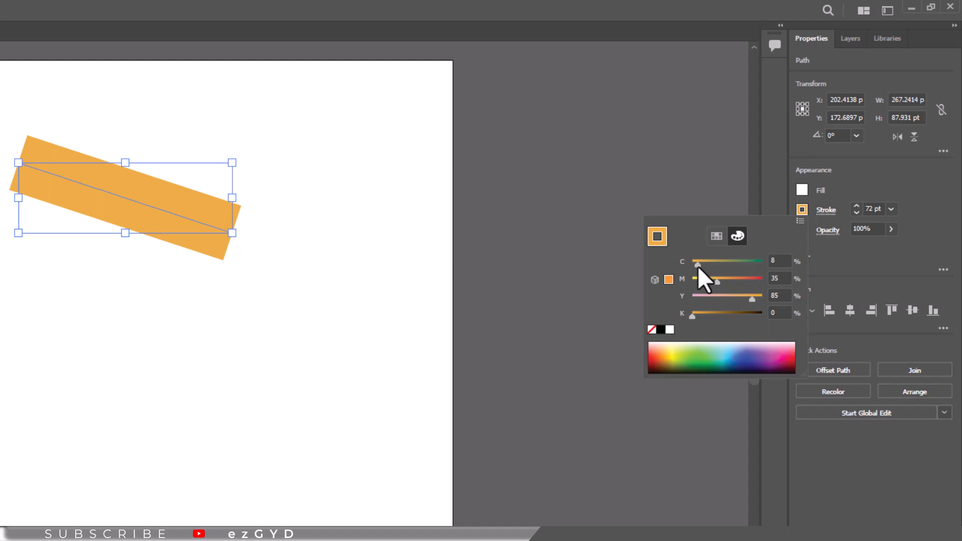
left_click(750, 278)
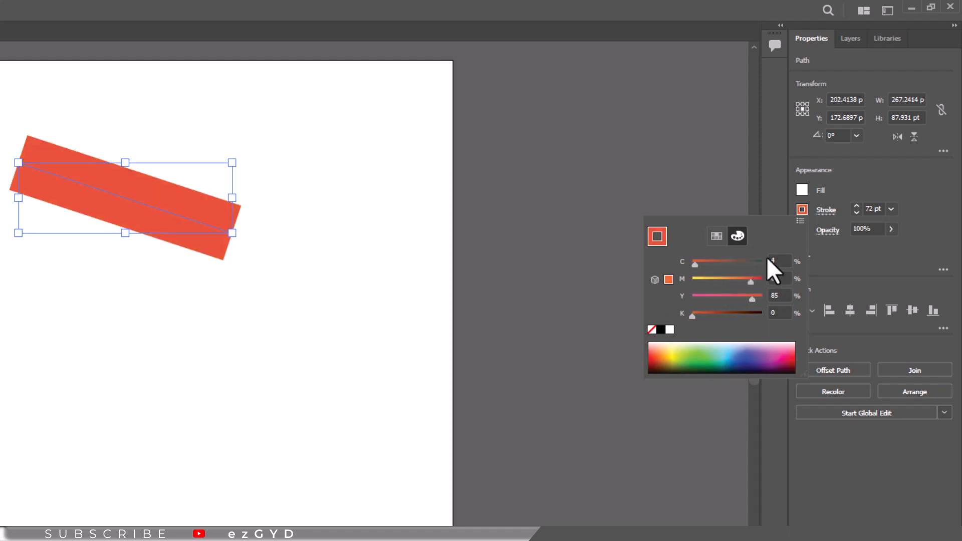
left_click(800, 222)
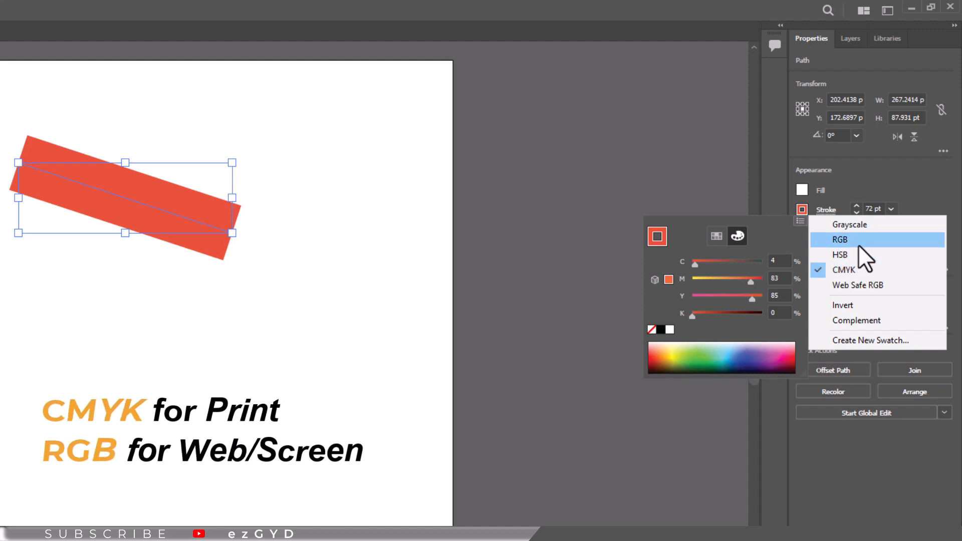
left_click(857, 268)
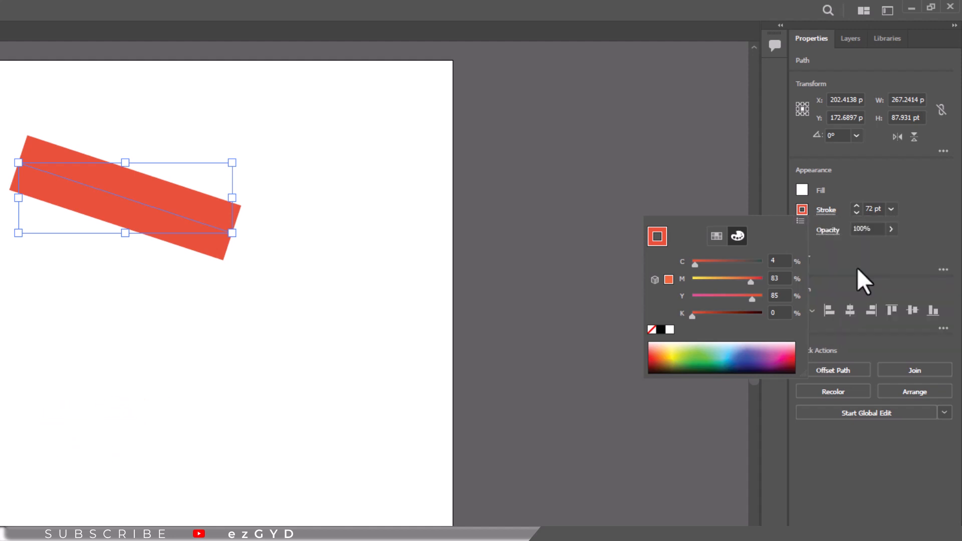
left_click(850, 190)
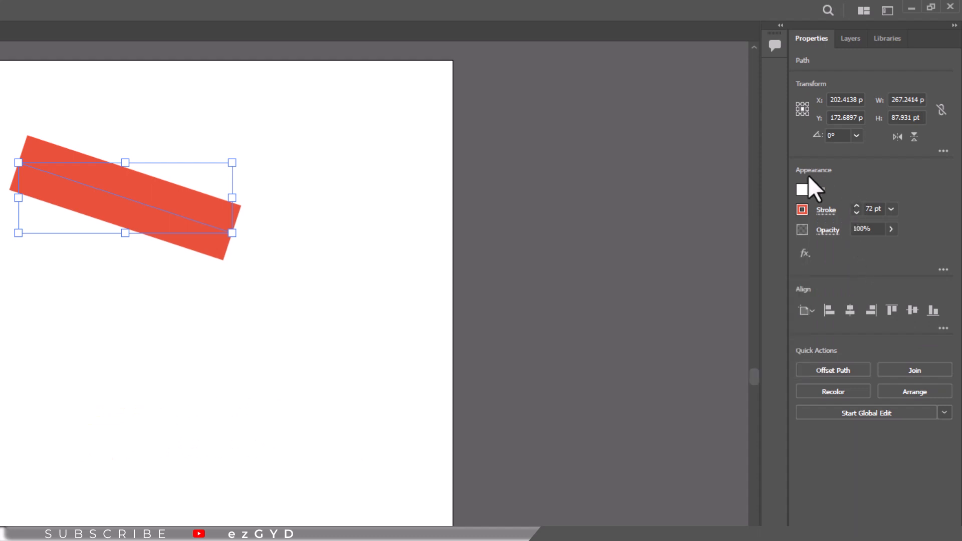
- Give the line round caps and set its stroke weight to 20 pt
left_click(827, 212)
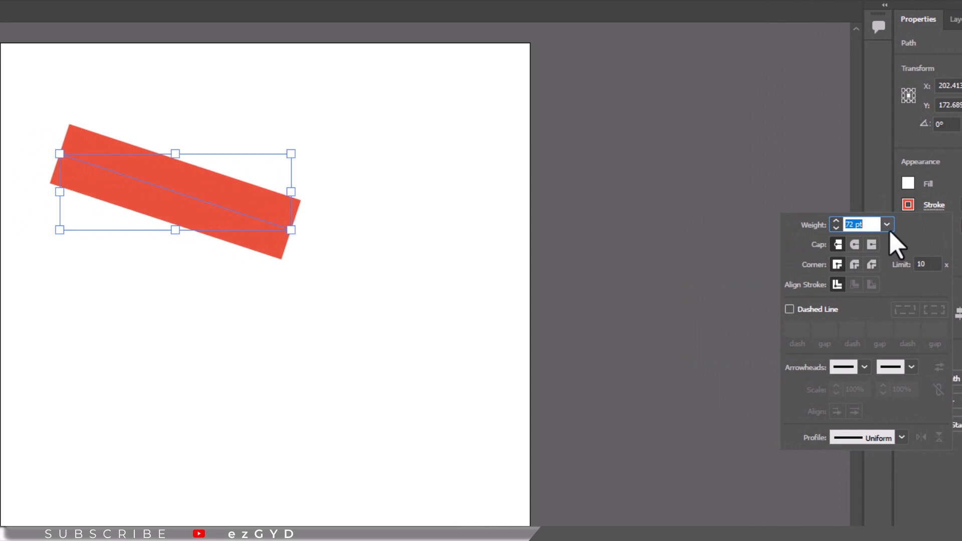
left_click(855, 245)
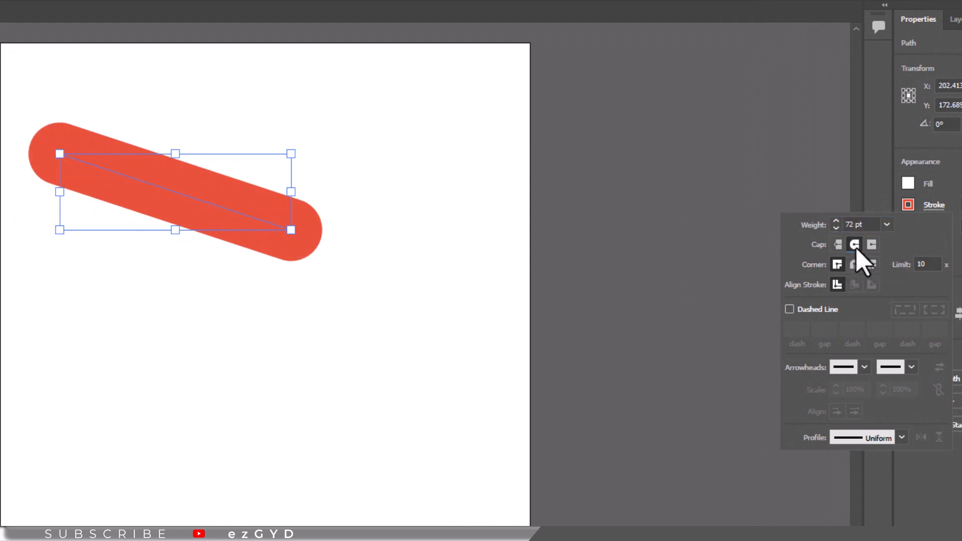
left_click(887, 225)
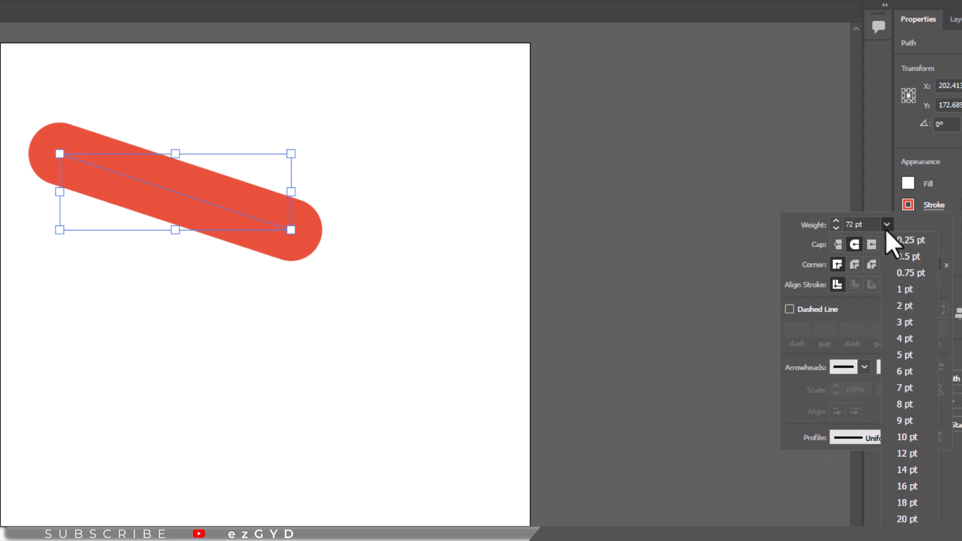
left_click(907, 519)
- Add a swept-back arrowhead to the line's start, scale it to 50%, and align its tip with the path's end
left_click(865, 367)
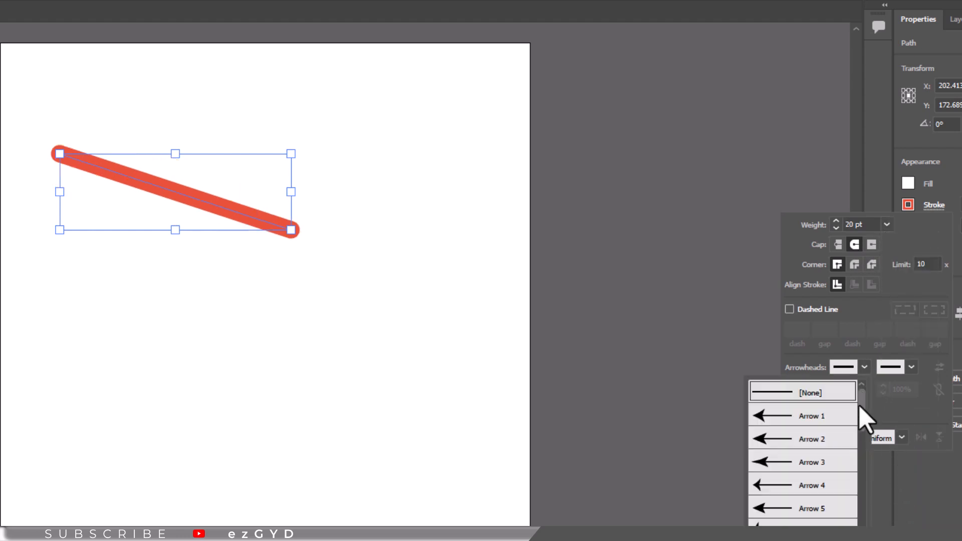
left_click(835, 430)
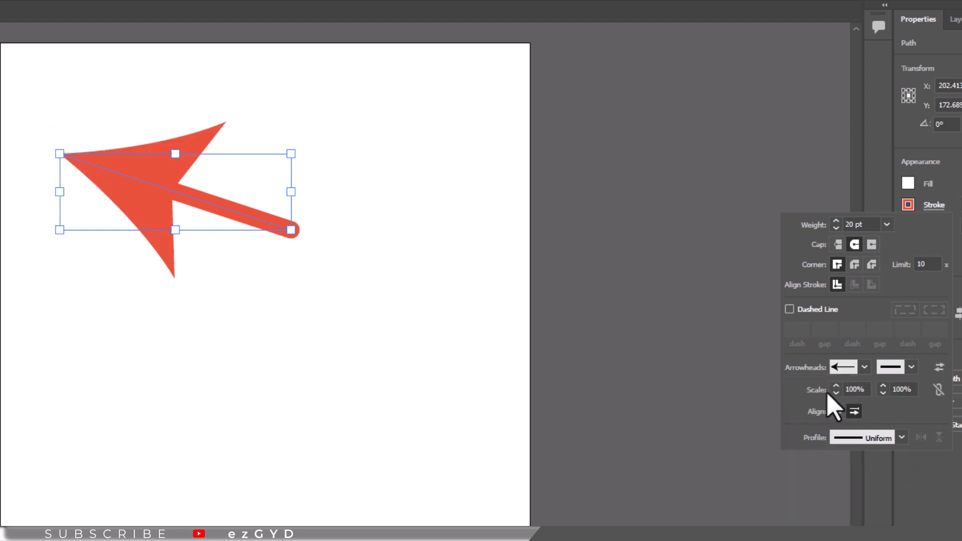
scroll(852, 389, "down", 15)
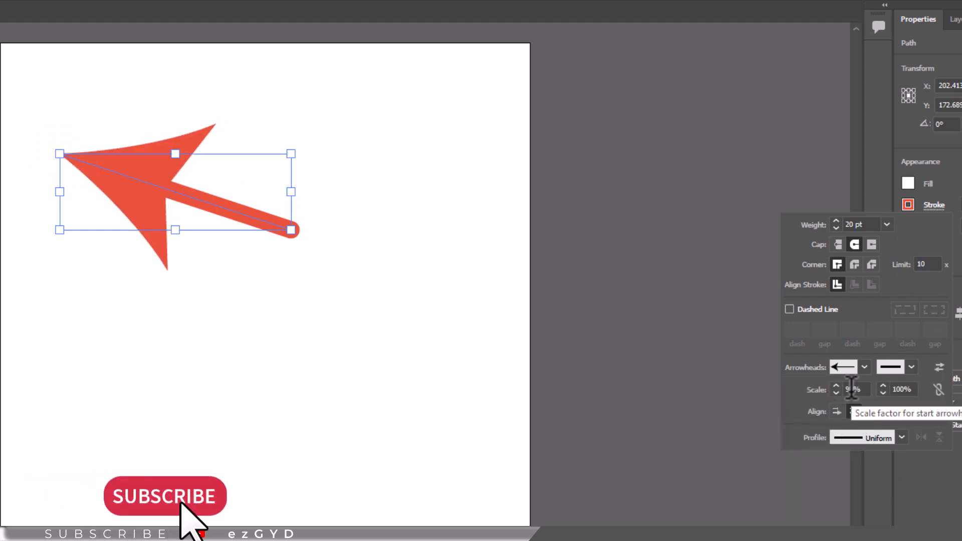
scroll(852, 389, "down", 20)
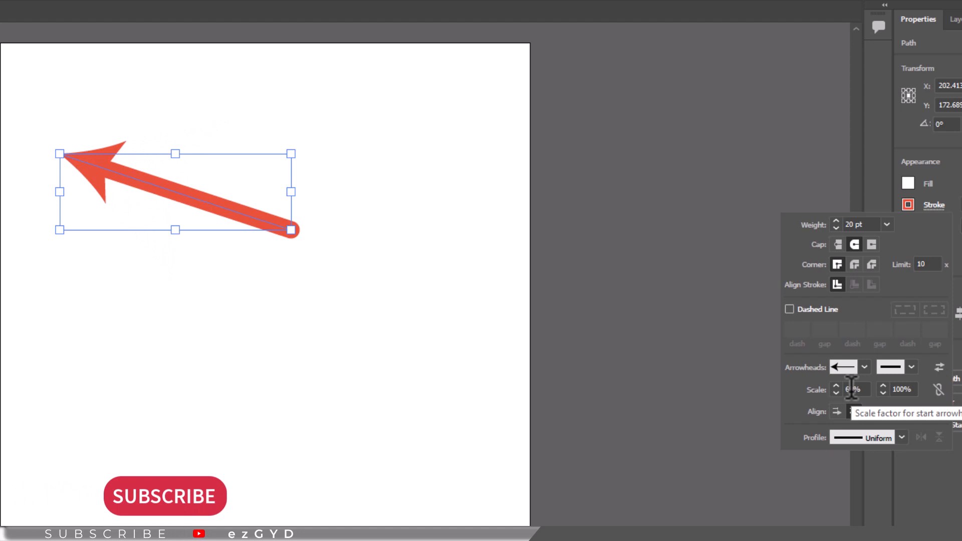
left_click(839, 412)
left_click(853, 414)
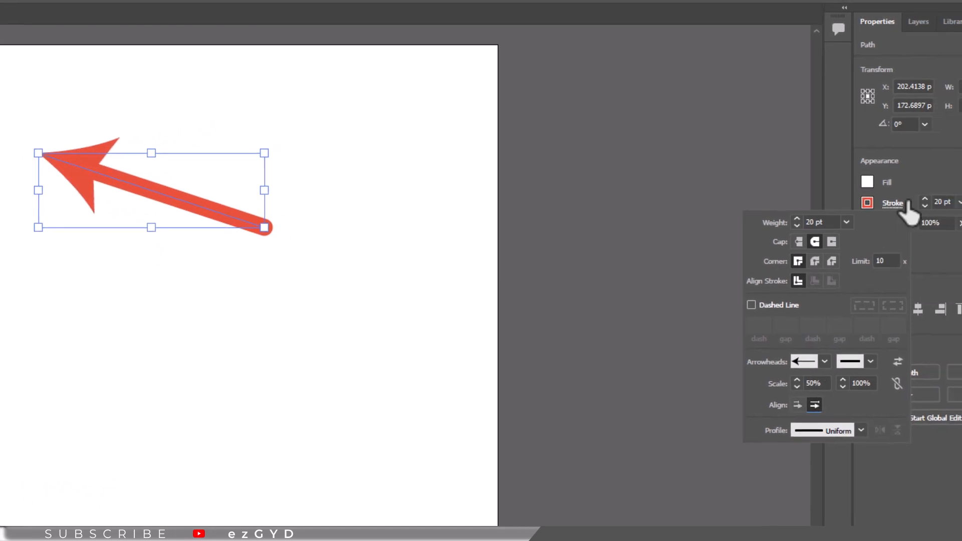
left_click(942, 204)
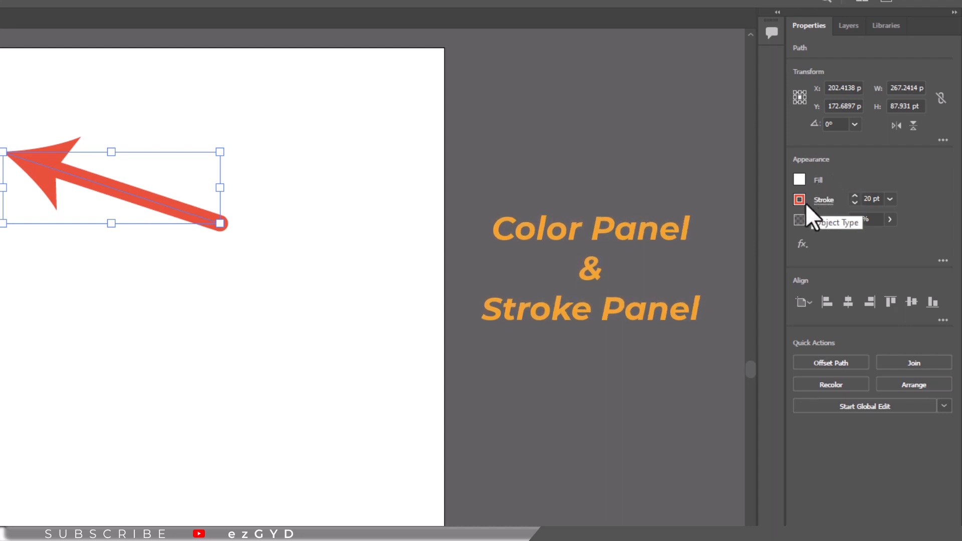
- Open the Color and Stroke panels, place the Stroke panel just below the Color panel, and show all its stroke options
left_click(83, 8)
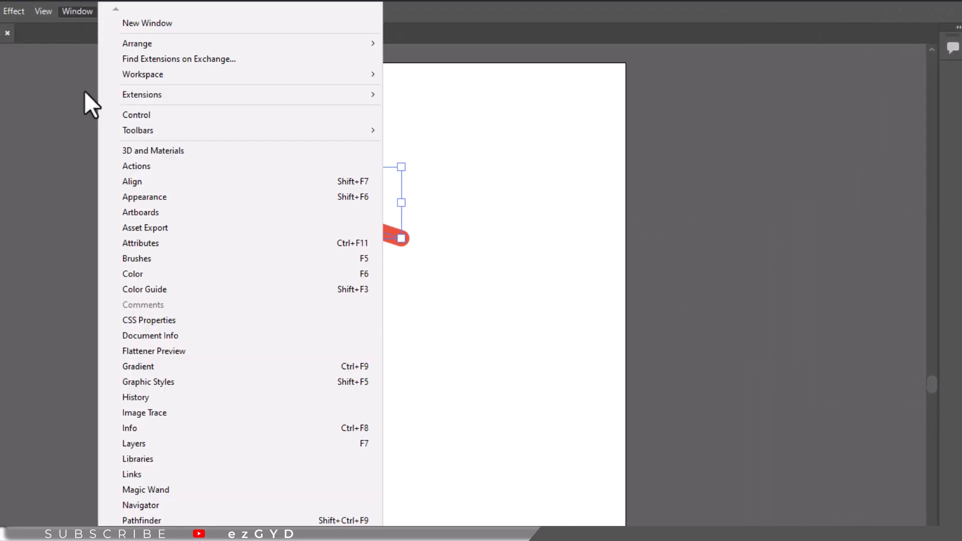
left_click(120, 275)
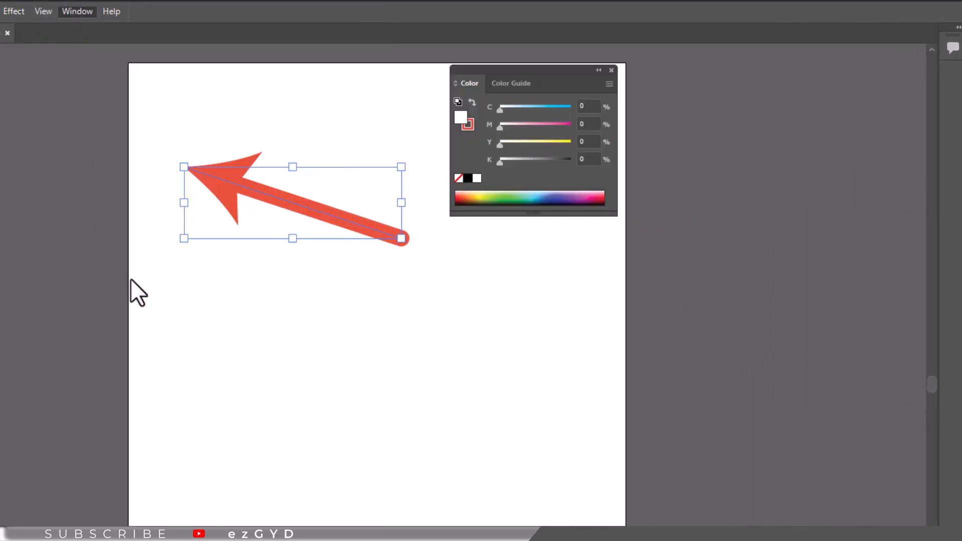
left_click(81, 7)
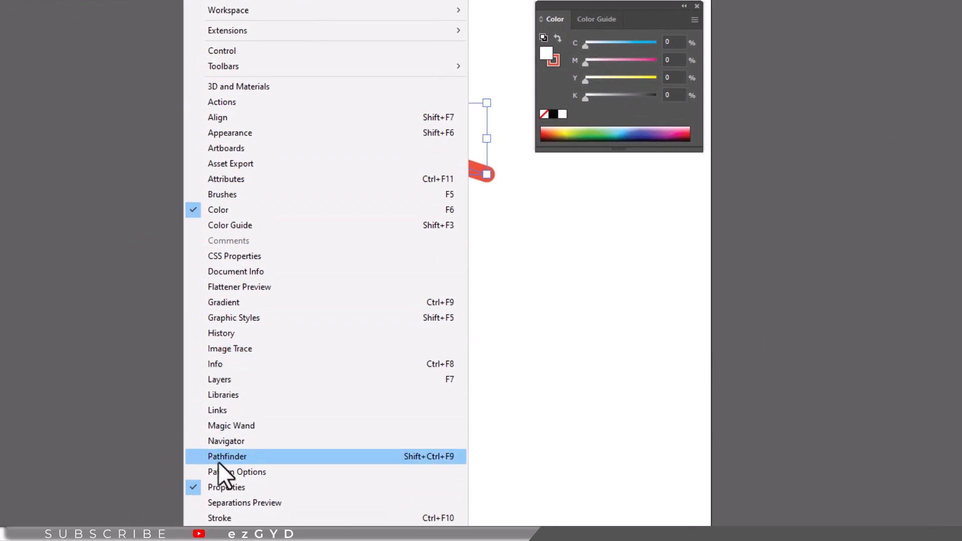
left_click(221, 518)
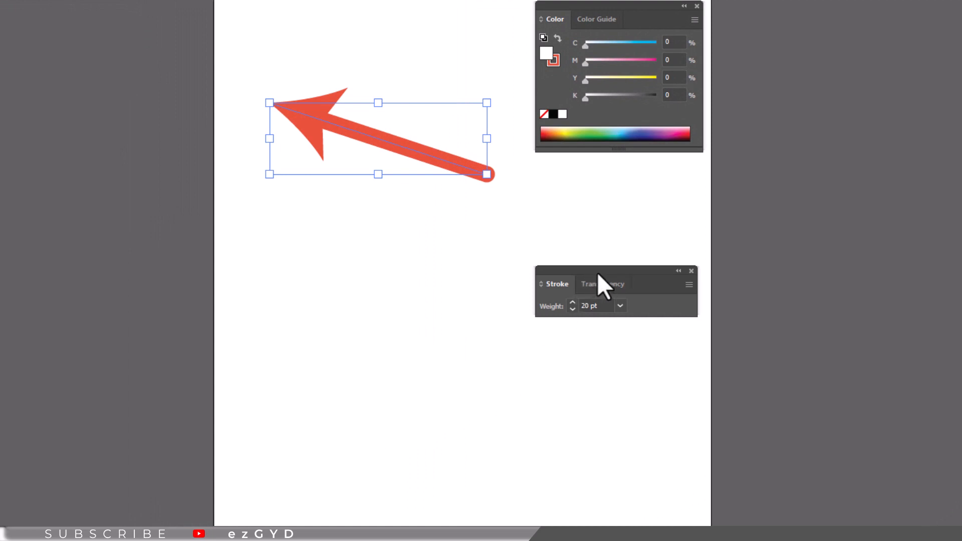
left_click_drag(598, 273, 596, 187)
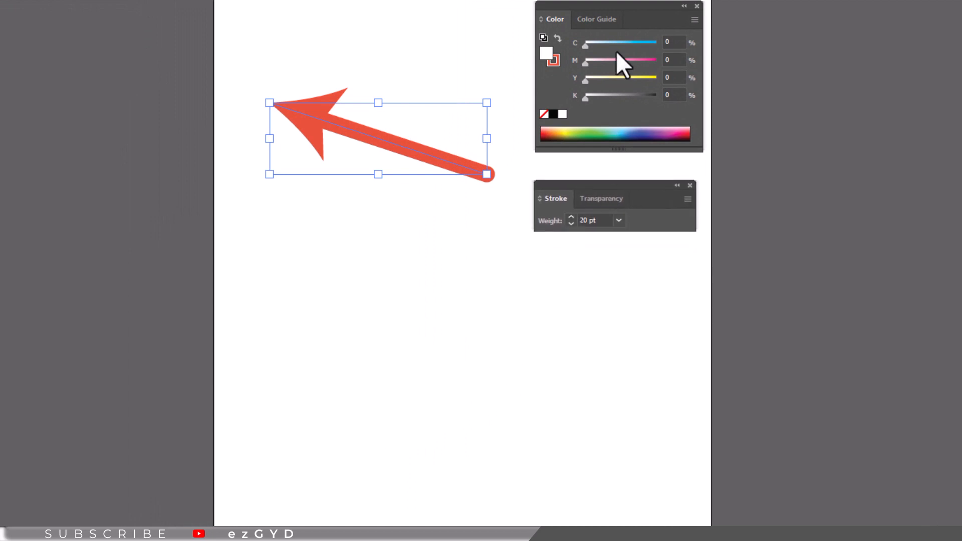
left_click(688, 200)
left_click(741, 207)
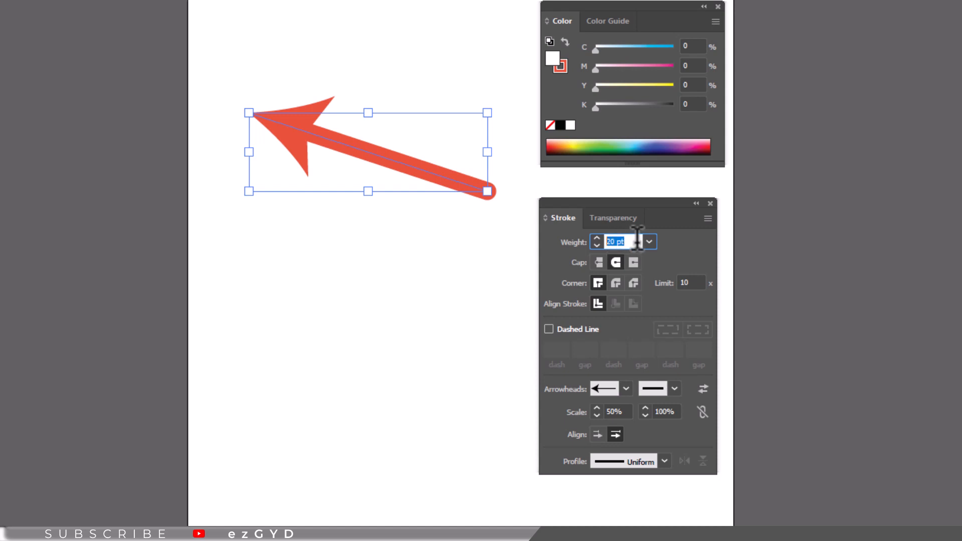
- Try stroke weights of 15, 14 and 13 pt on the arrow, ending back at 15 pt
key("Return")
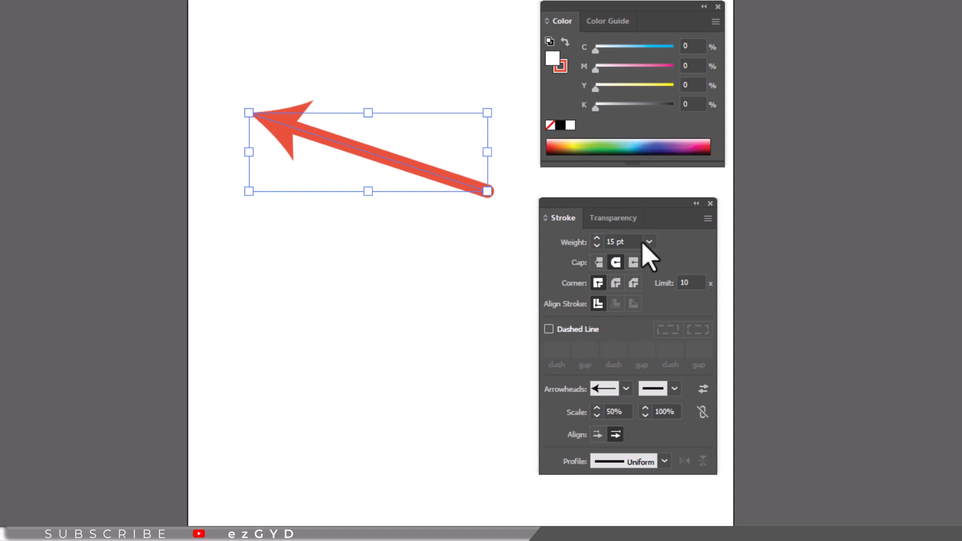
left_click(649, 242)
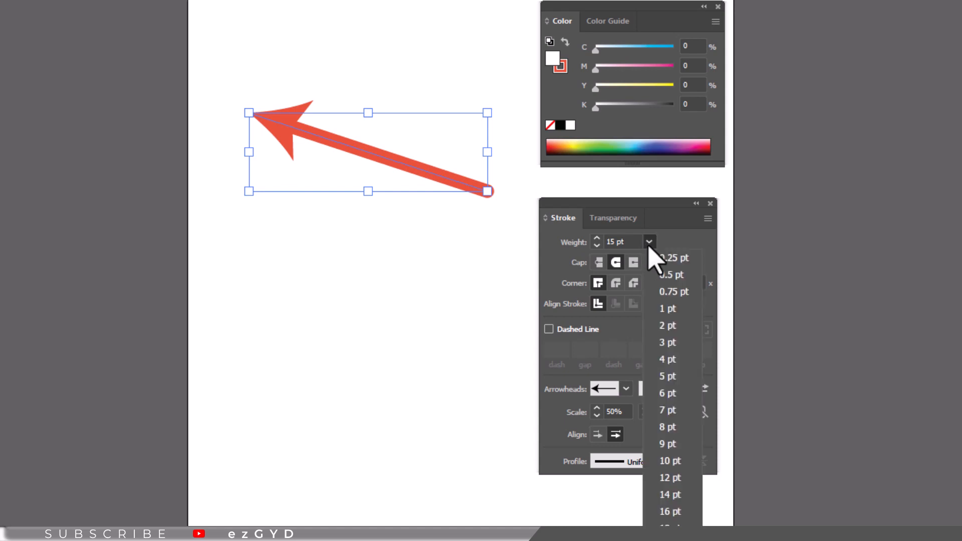
left_click(672, 495)
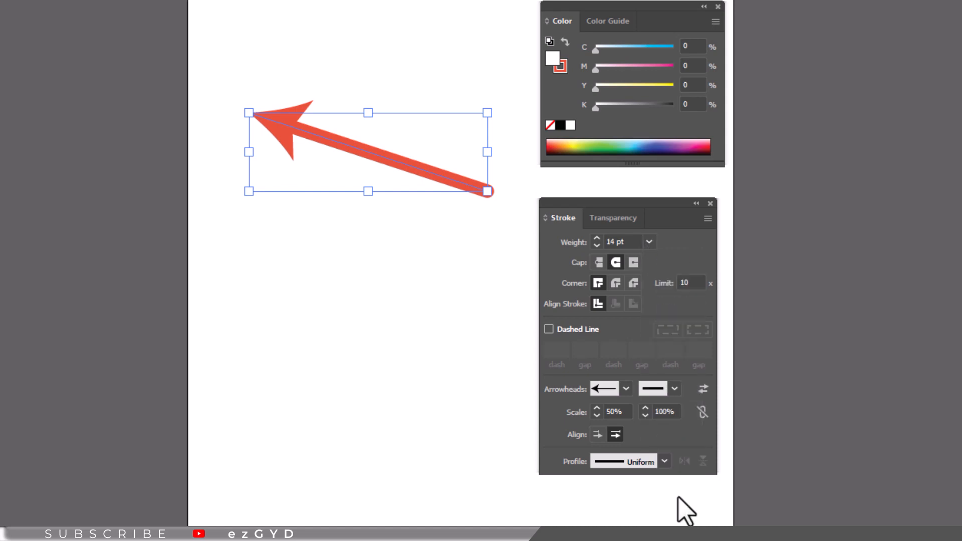
left_click(598, 246)
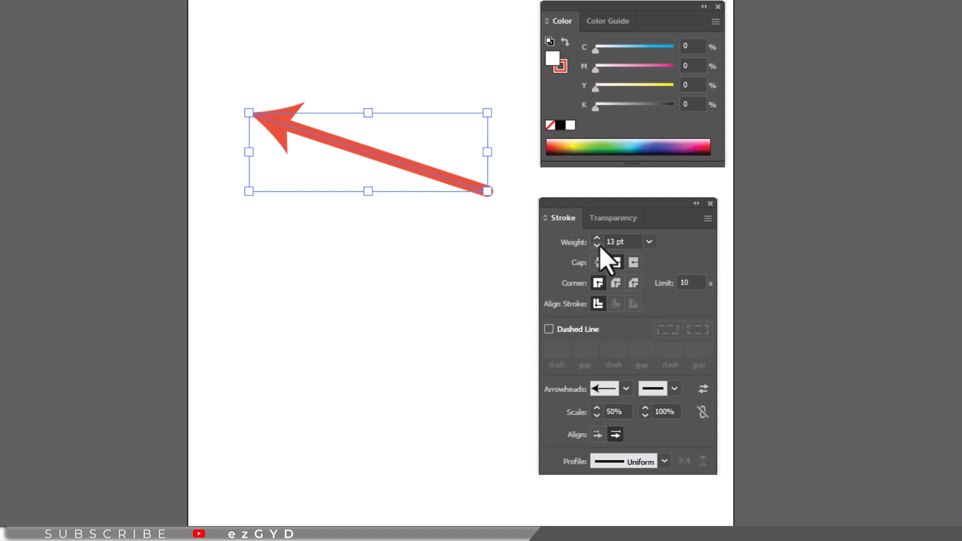
left_click(597, 239)
left_click(597, 238)
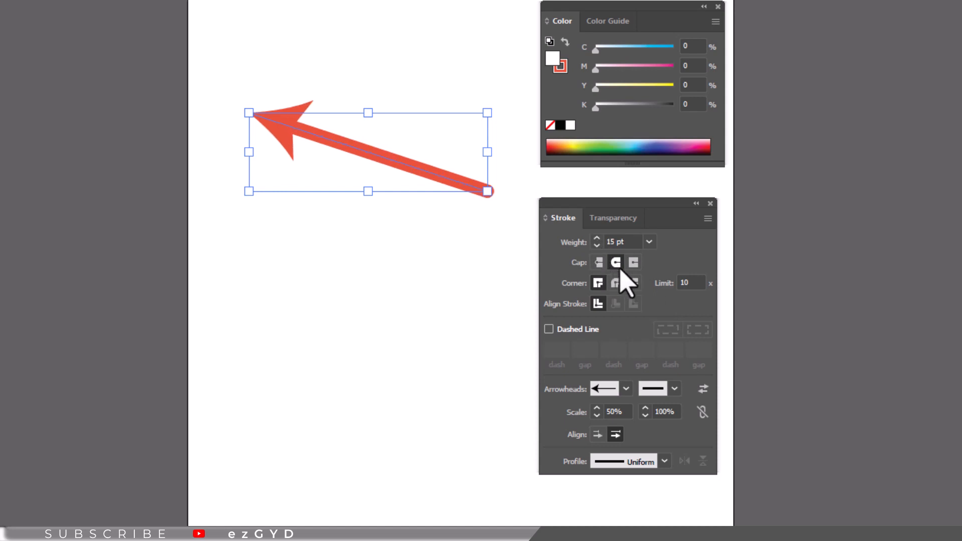
- Set the arrow's stroke weight to 6.5 pt
left_click_drag(635, 242, 604, 241)
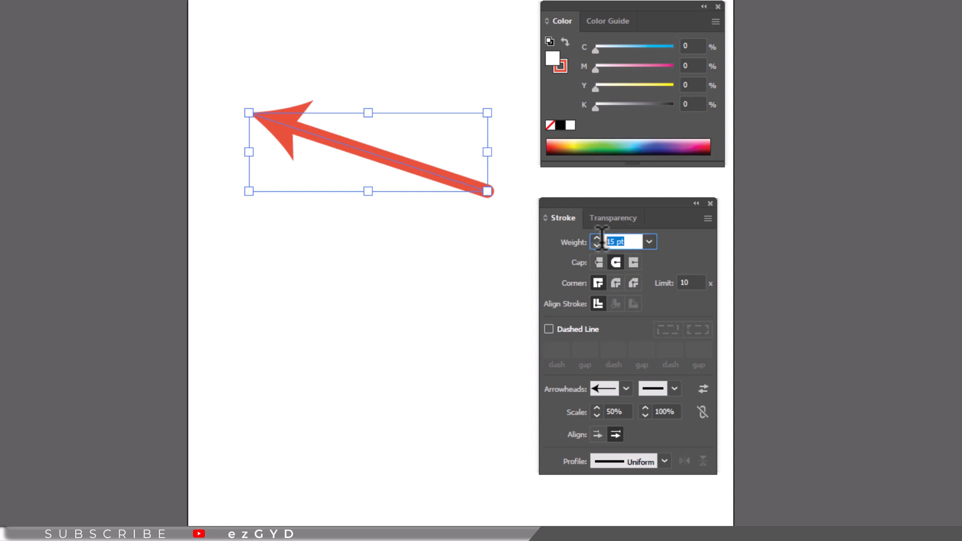
type("6.5")
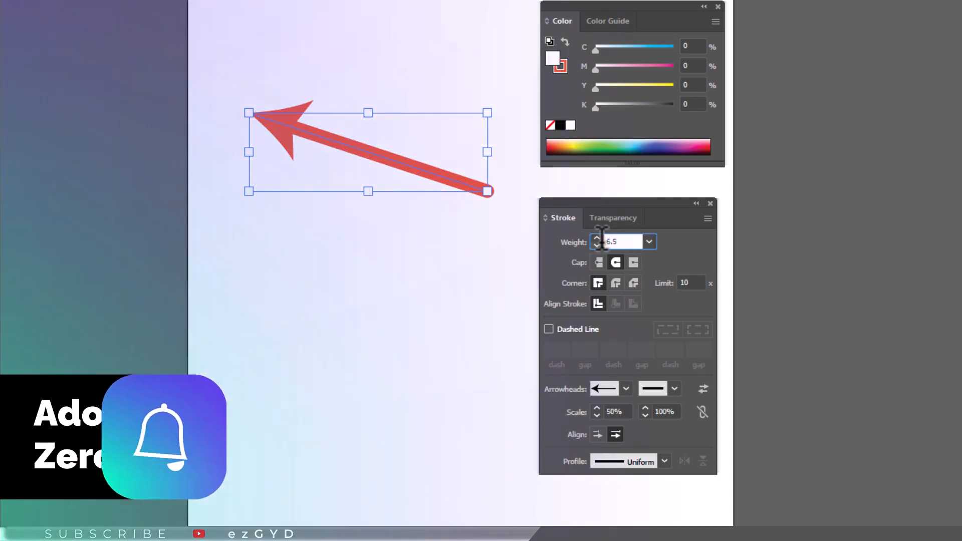
key("Return")
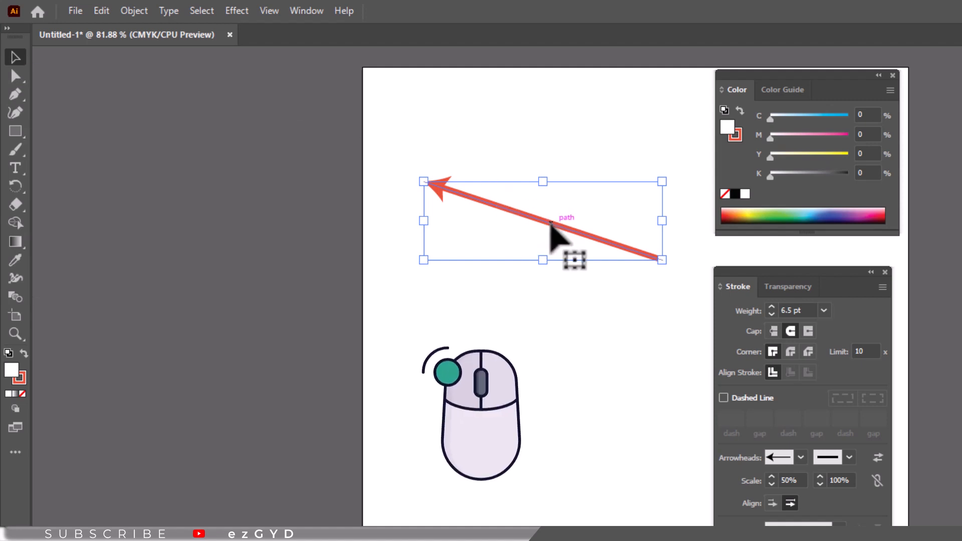
- Duplicate the arrow about 185 pt below the original, and move the original up near the artboard's upper edge
mouse_move(551, 223)
left_mouse_down()
mouse_move(539, 181)
mouse_move(546, 135)
mouse_move(533, 386)
mouse_move(563, 150)
mouse_move(546, 204)
left_mouse_up()
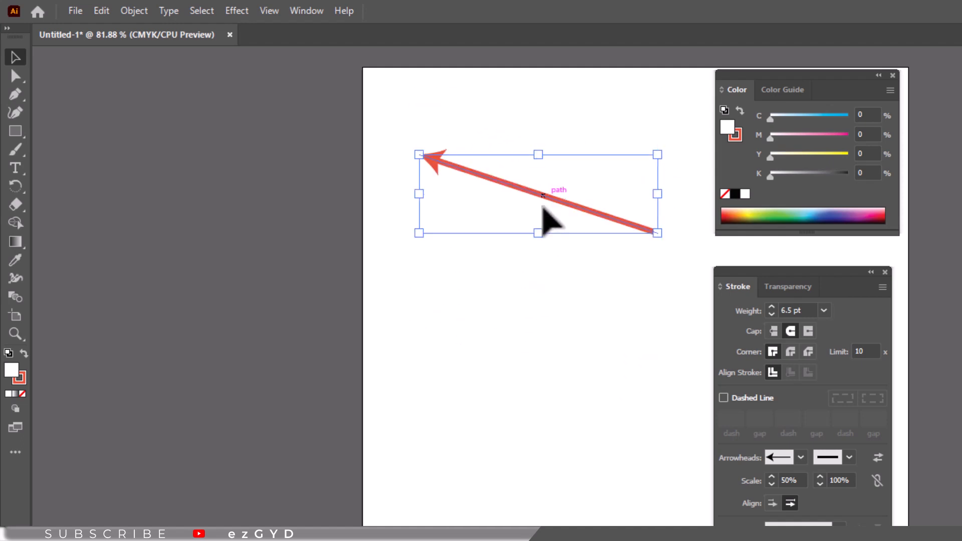
key("alt")
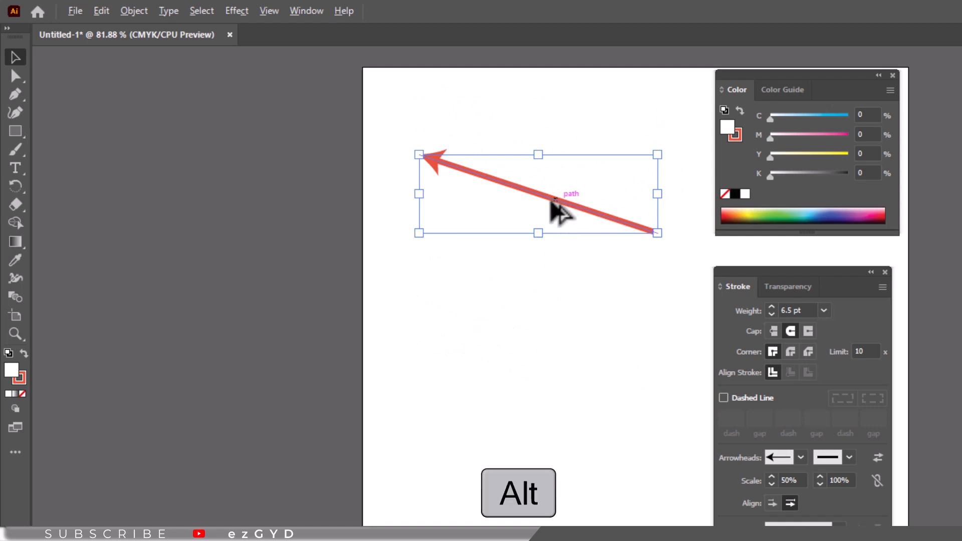
left_click_drag(545, 204, 531, 359)
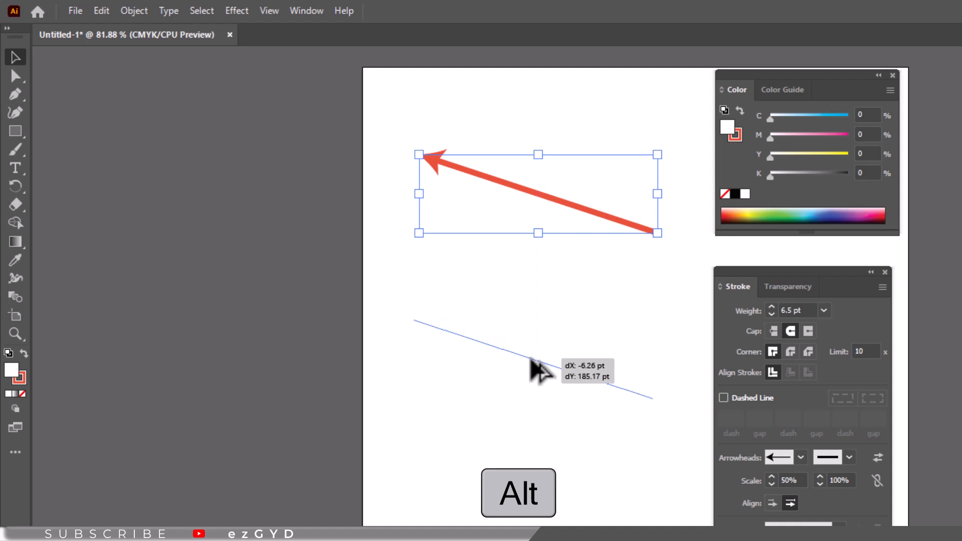
left_click_drag(532, 360, 532, 360)
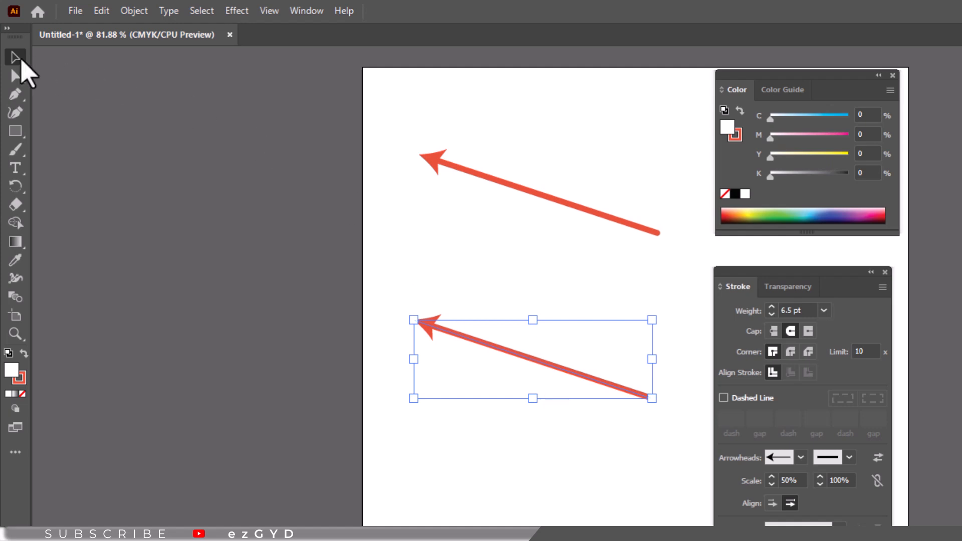
left_click_drag(523, 189, 527, 141)
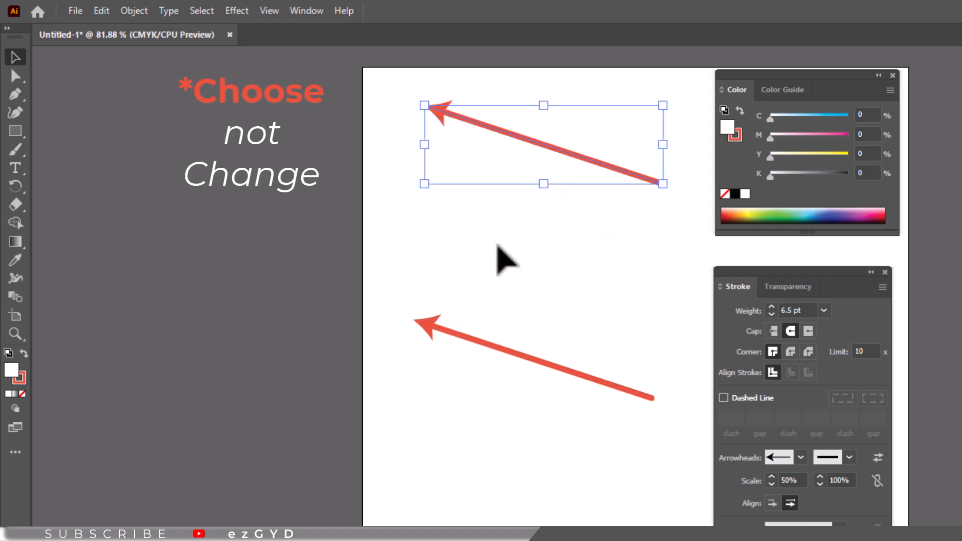
- Reshape the lower arrow with the Direct Selection tool, moving only its tail anchor inward to about half the original length
left_click(15, 76)
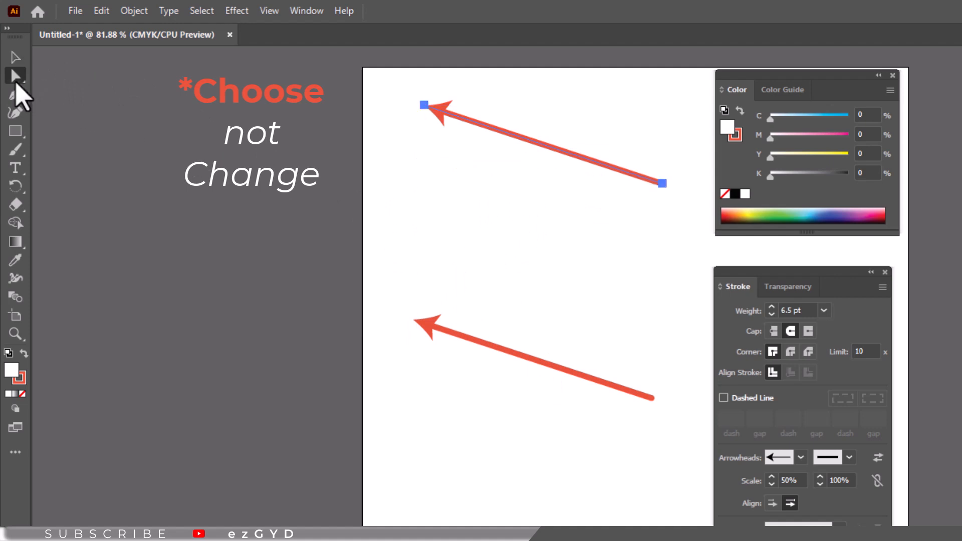
left_click(543, 362)
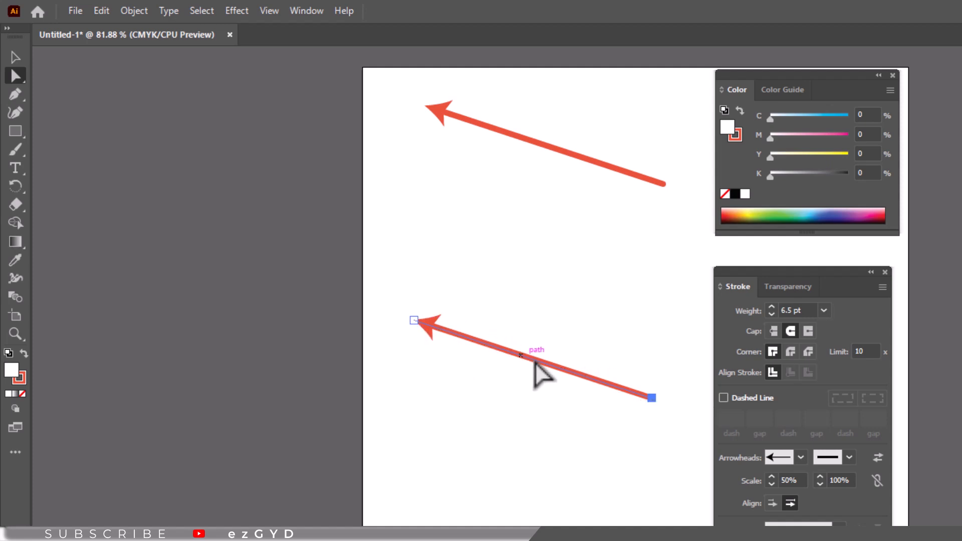
left_click(530, 409)
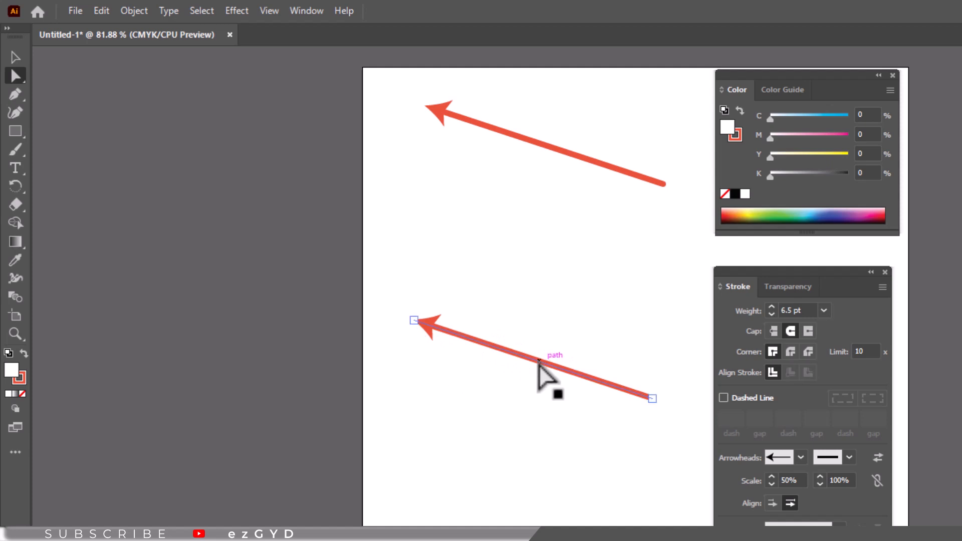
left_click(652, 399)
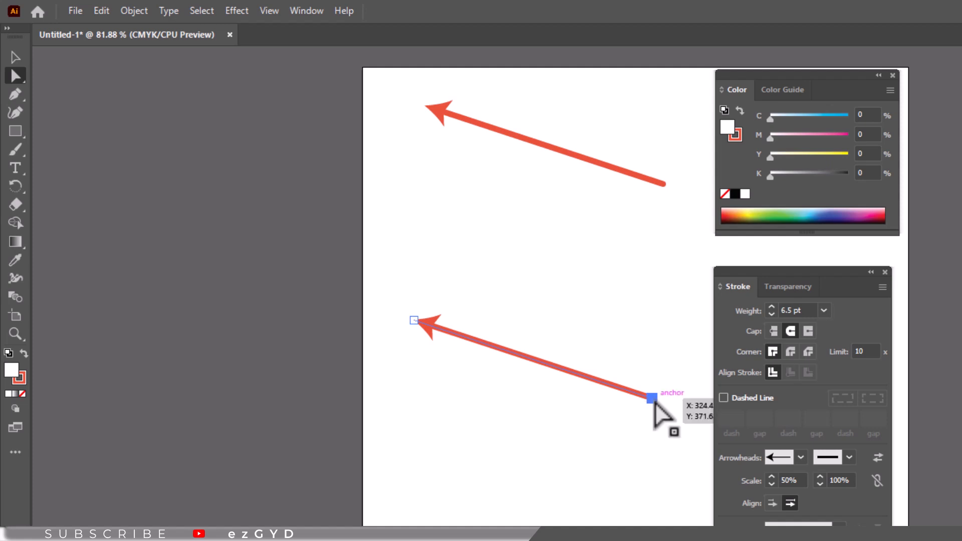
left_click_drag(652, 399, 699, 253)
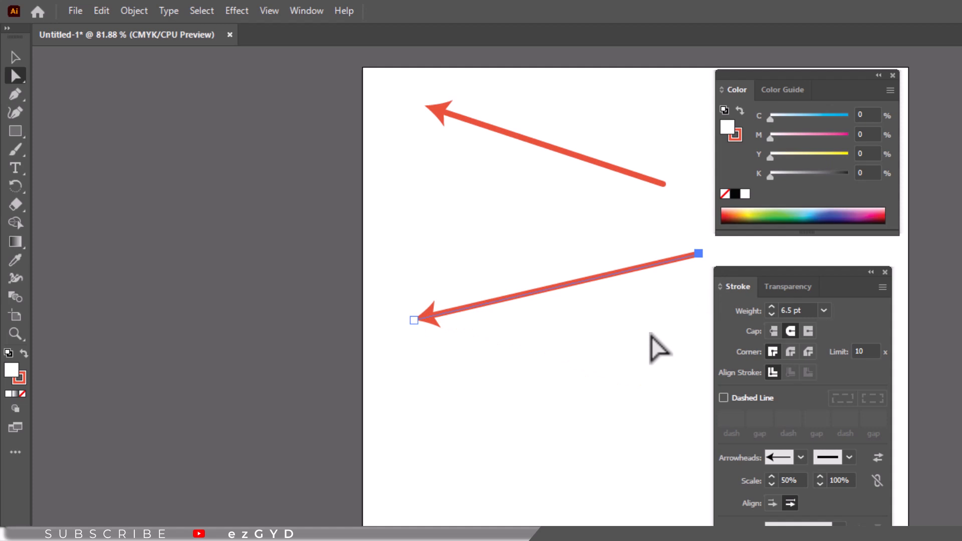
left_click_drag(700, 258, 531, 380)
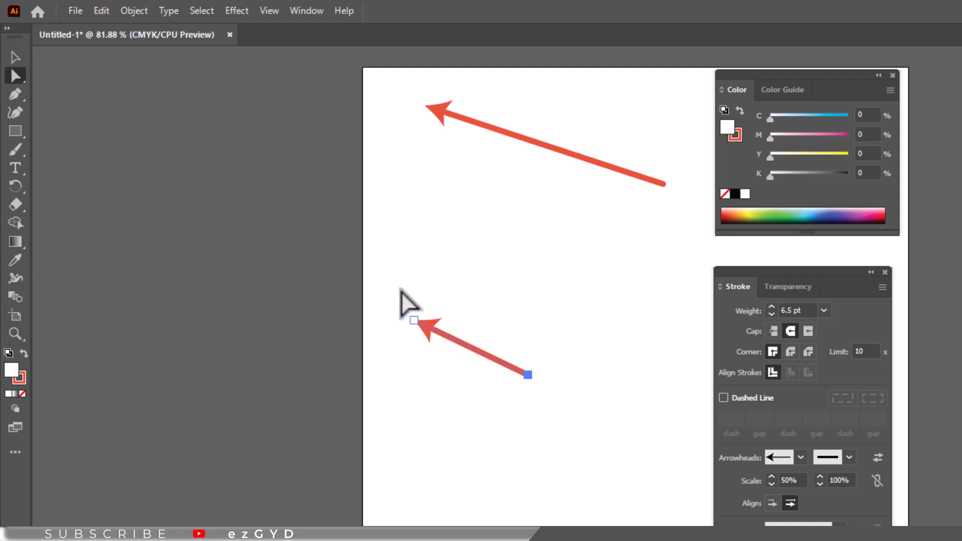
- Select both anchors of the shortened arrow and move the whole arrow slightly to the right and down
left_click_drag(400, 290, 545, 412)
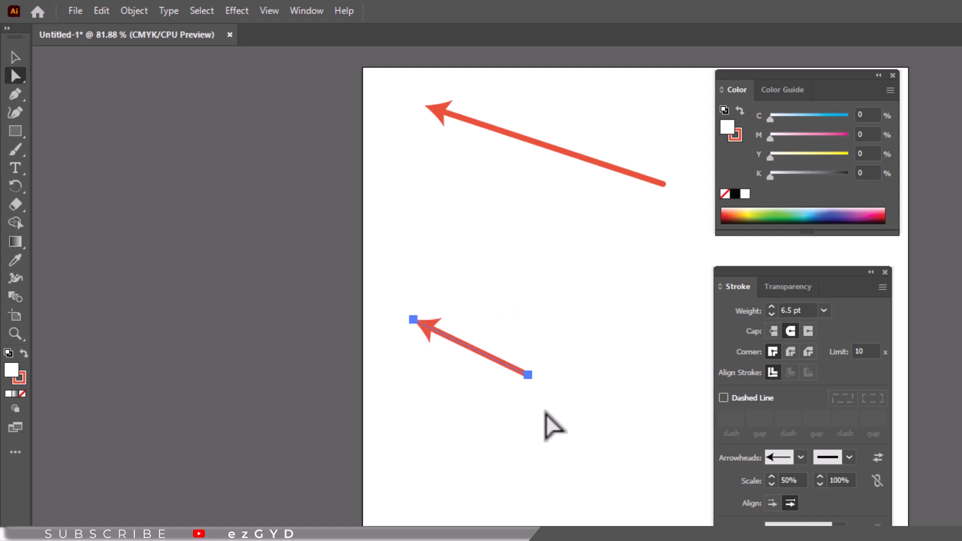
left_click(545, 412)
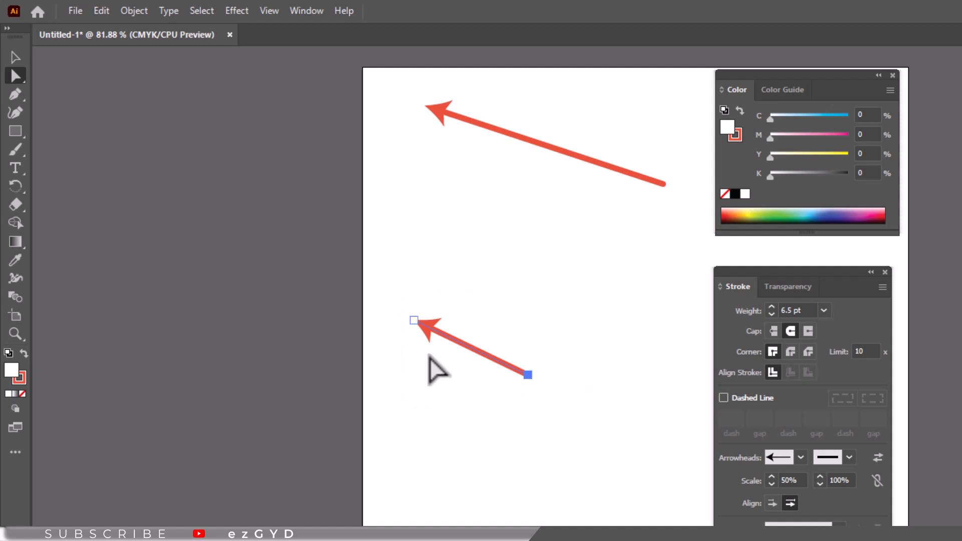
left_click(412, 321, "shift")
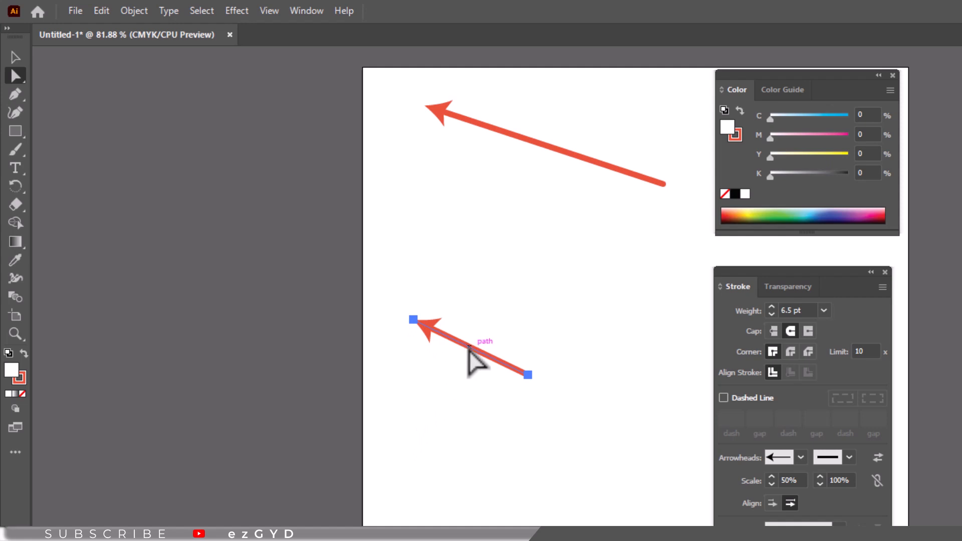
left_click_drag(470, 348, 509, 336)
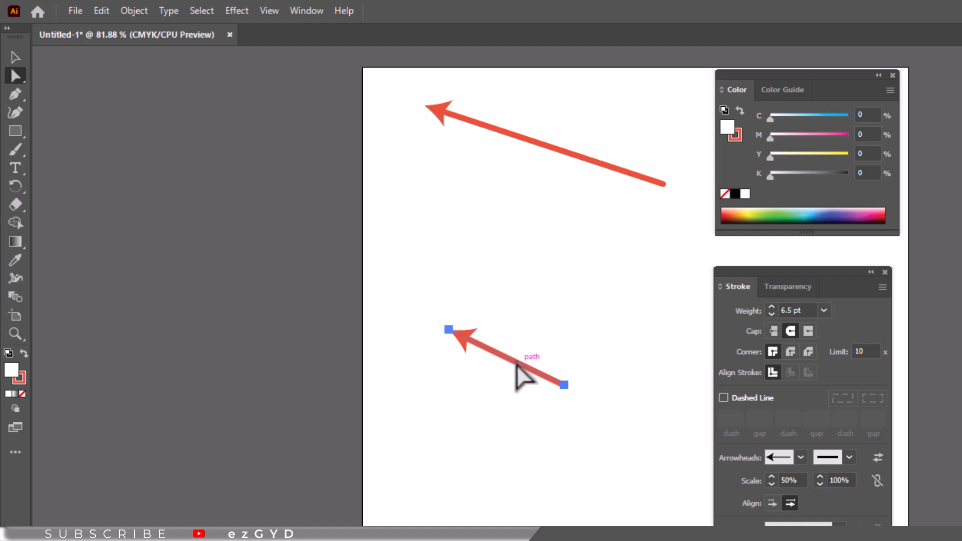
- Move the long arrow slightly down with the Selection tool, and place a duplicate of the short arrow just below it
left_click(15, 57)
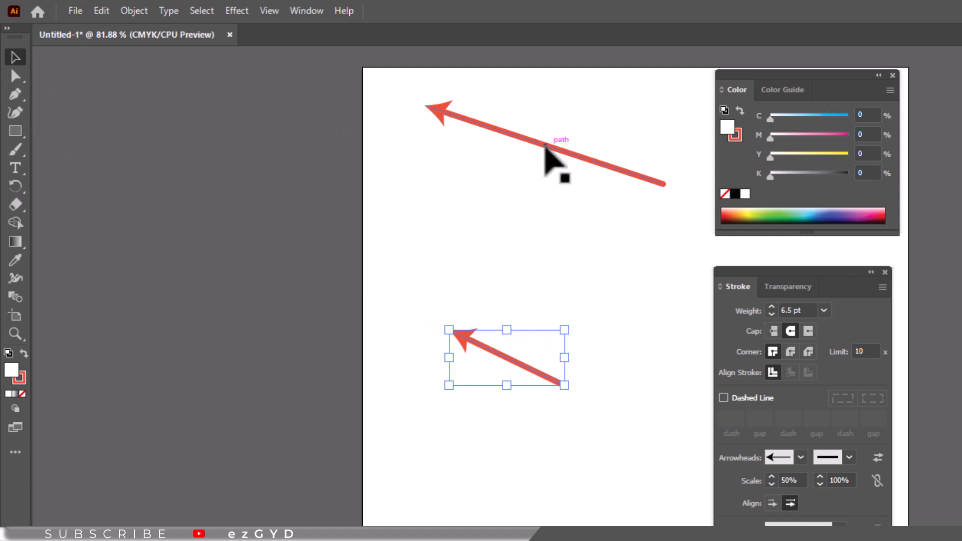
left_click(547, 147)
left_click(541, 301)
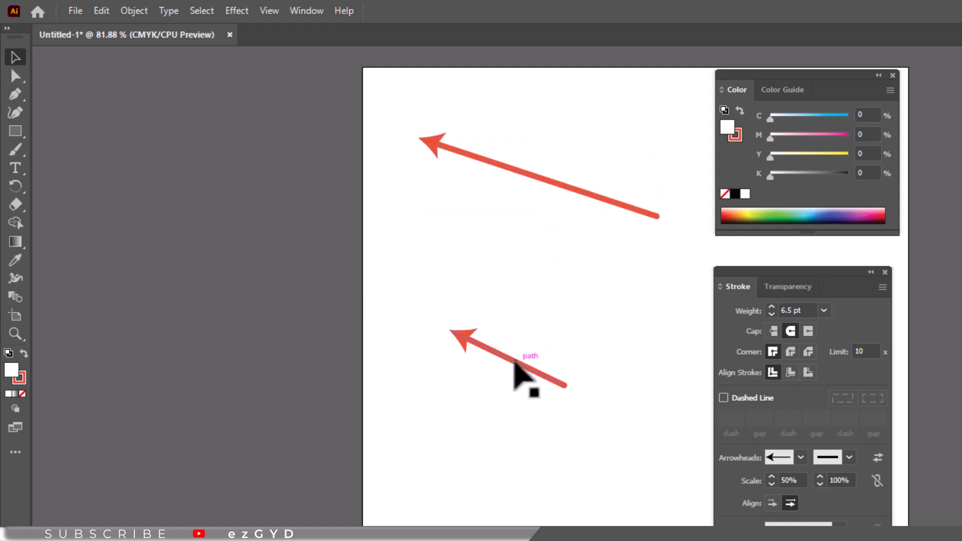
left_click_drag(516, 361, 526, 417)
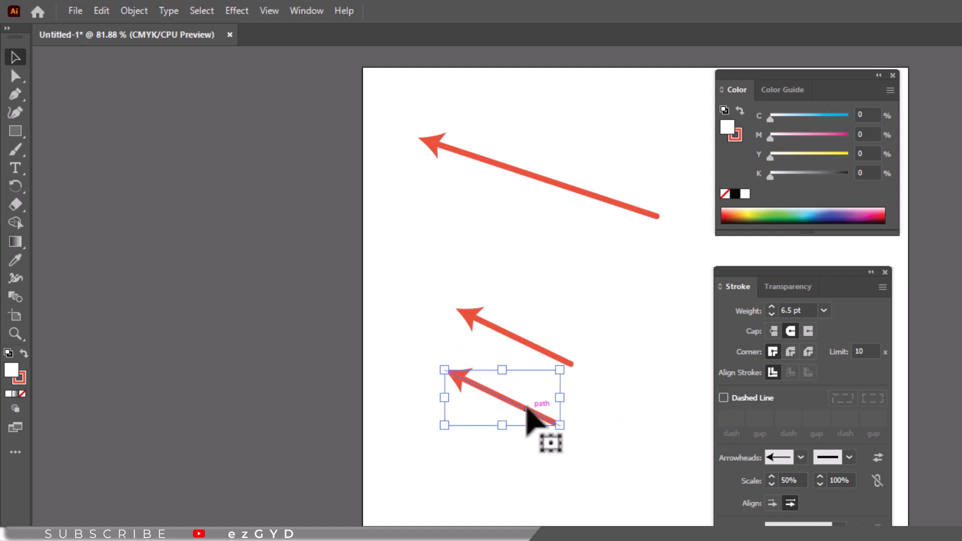
- Set the lowest arrow's stroke weight to 10 pt and mix its stroke color to C 73, M 17, Y 85, K 15
double_click(792, 310)
type("10")
key("Return")
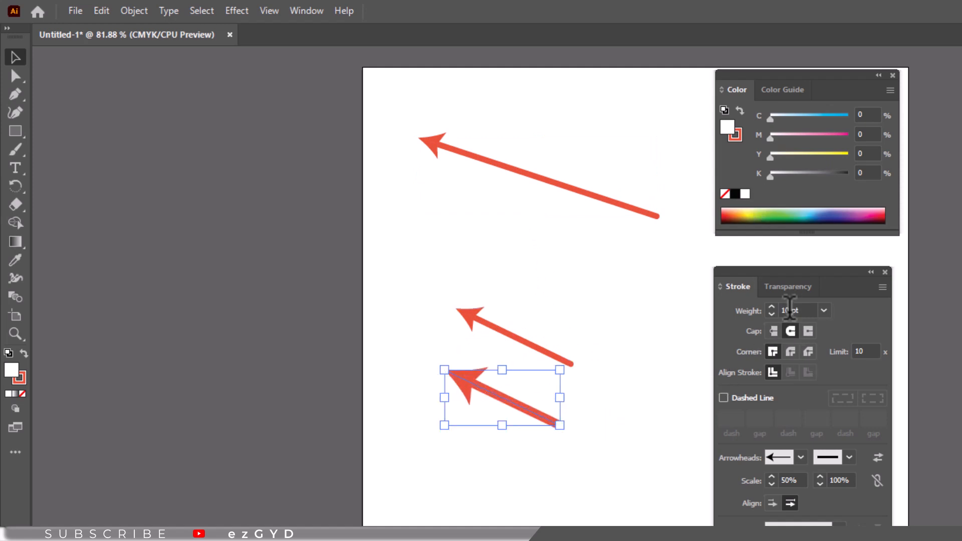
left_click(738, 139)
mouse_move(773, 119)
left_mouse_down()
mouse_move(827, 119)
mouse_move(784, 139)
left_mouse_up()
left_click_drag(771, 177, 782, 177)
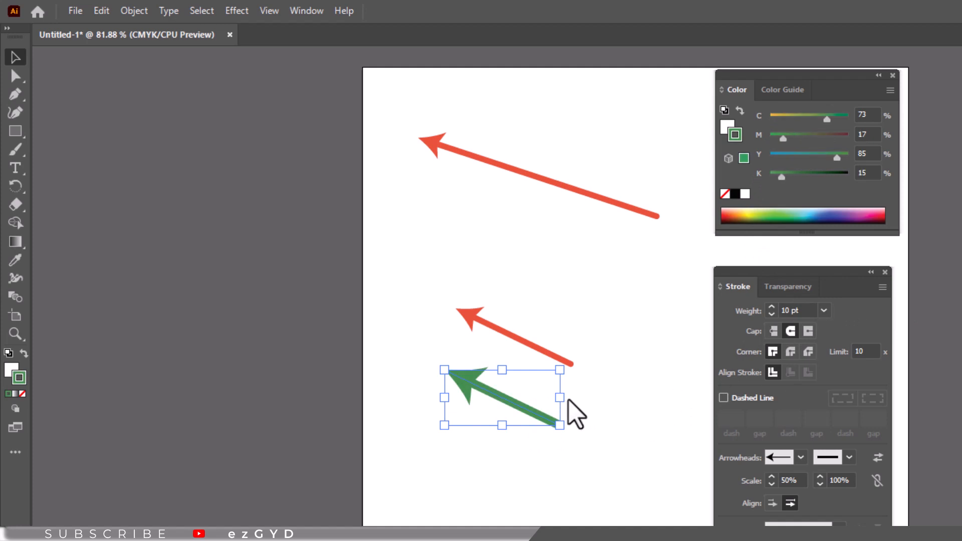
key("x")
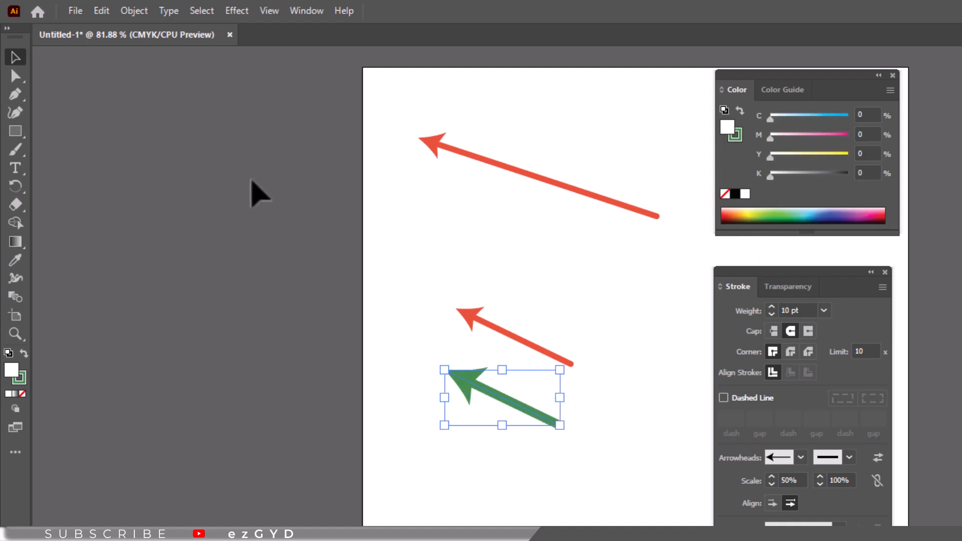
- Undo the recent color changes on the lowest arrow one by one, back to its red stroke, keeping the 10 pt weight
left_click(106, 13)
left_click(113, 29)
left_click(101, 10)
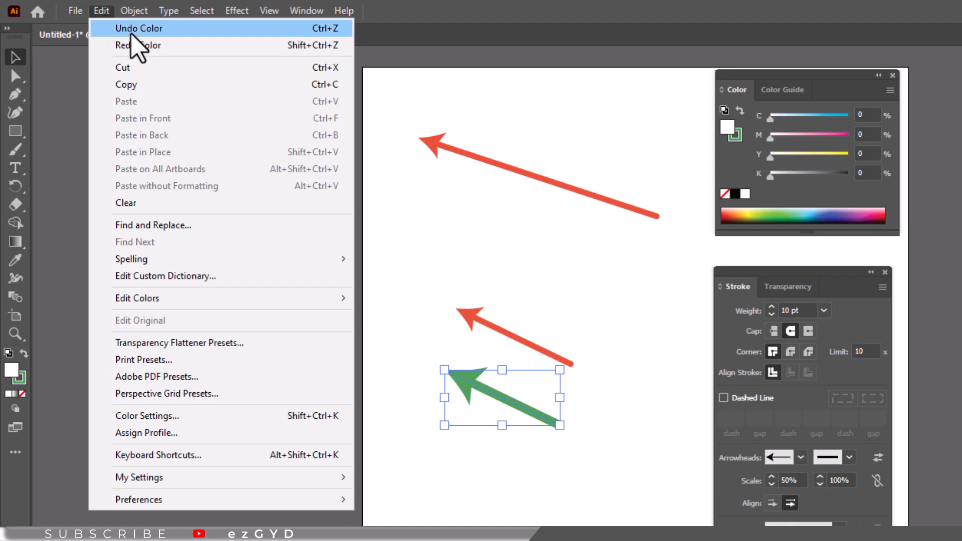
left_click(149, 30)
left_click(102, 11)
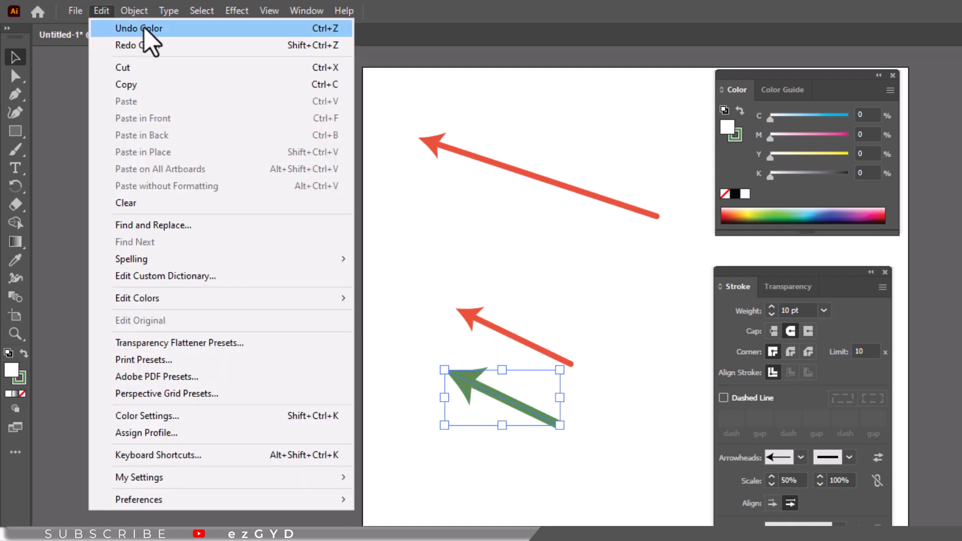
left_click(146, 30)
left_click(102, 11)
left_click(129, 29)
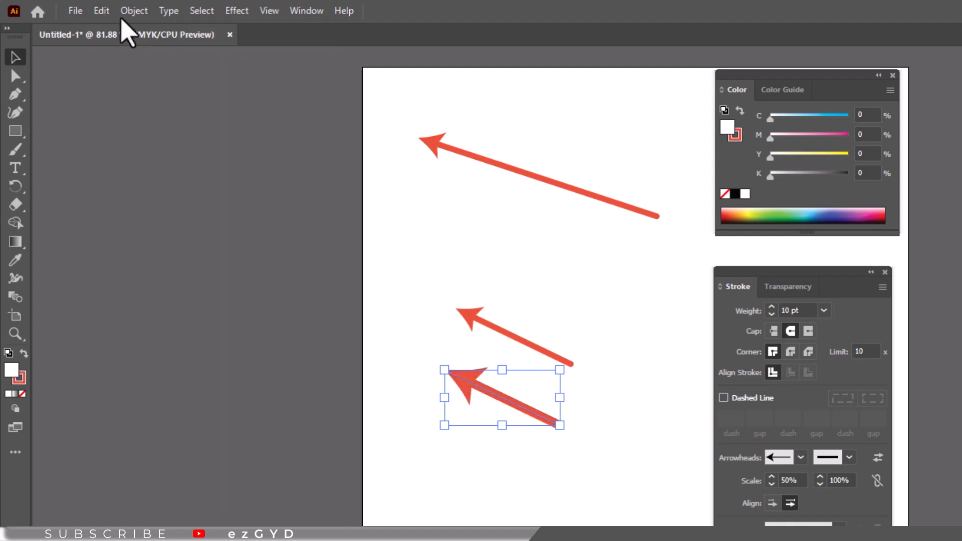
left_click(109, 11)
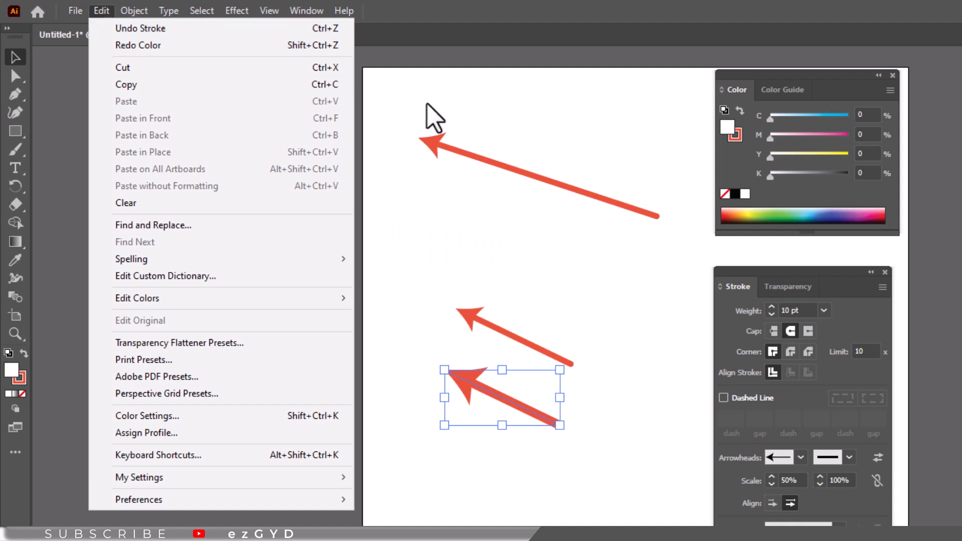
left_click(406, 238)
- Delete all three arrows from the artboard one at a time, starting with the lowest and ending with the long one
left_click(472, 394)
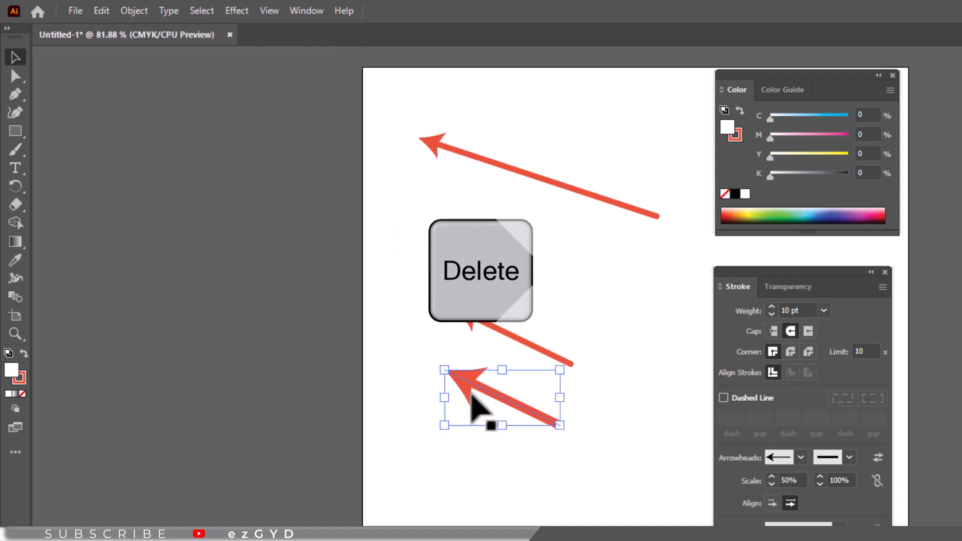
key("Delete")
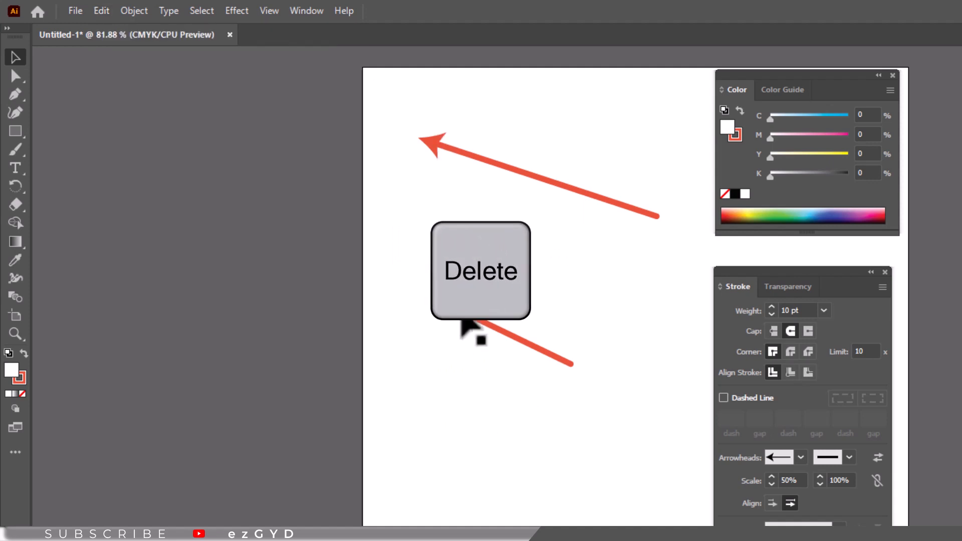
left_click_drag(440, 325, 522, 351)
key("Delete")
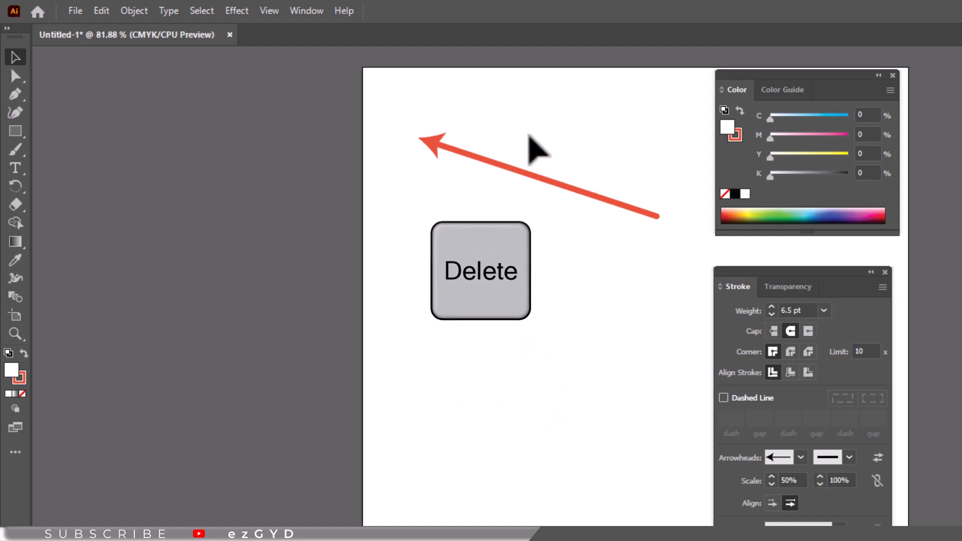
left_click(520, 171)
key("Delete")
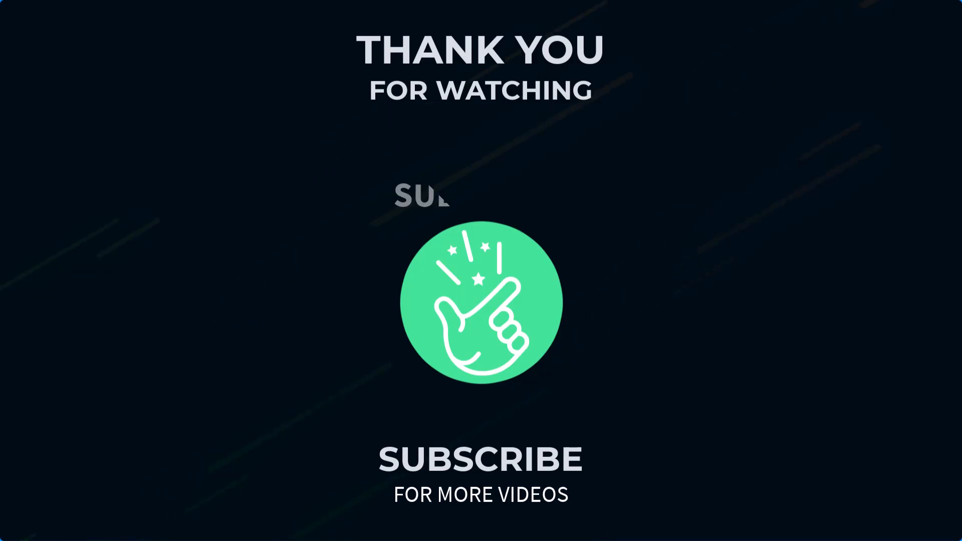